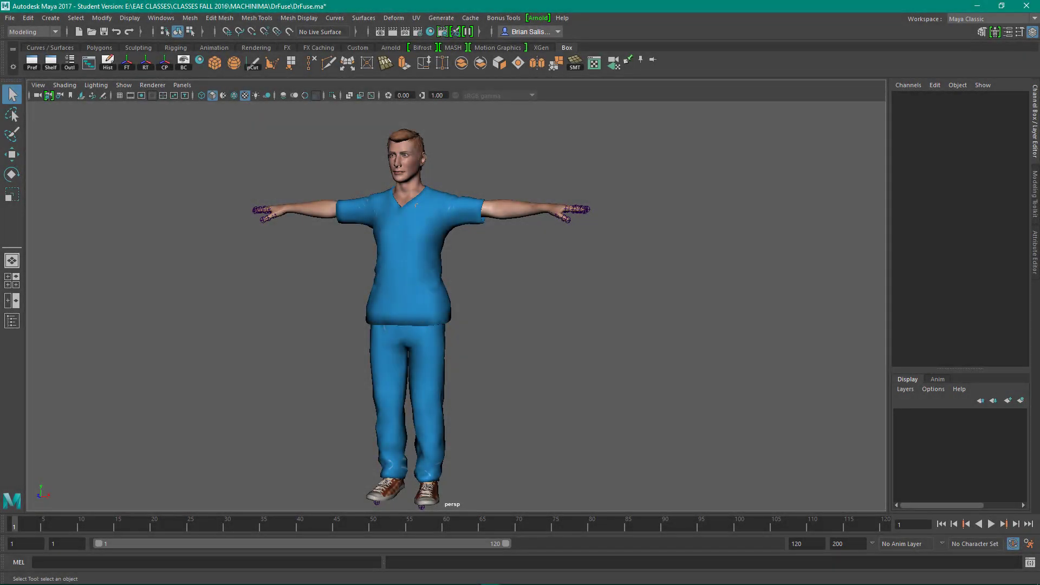
Step: Orbit and move the view closer around the character
mouse_move(242, 348)
alt+mouse_down()
mouse_move(258, 329)
mouse_move(245, 332)
mouse_move(281, 318)
mouse_move(290, 327)
mouse_move(267, 348)
mouse_move(261, 334)
mouse_move(287, 304)
mouse_move(214, 280)
alt+mouse_up()
alt+right_drag(214, 280, 234, 306)
mouse_move(234, 305)
alt+middle_down()
mouse_move(232, 286)
mouse_move(235, 306)
alt+middle_up()
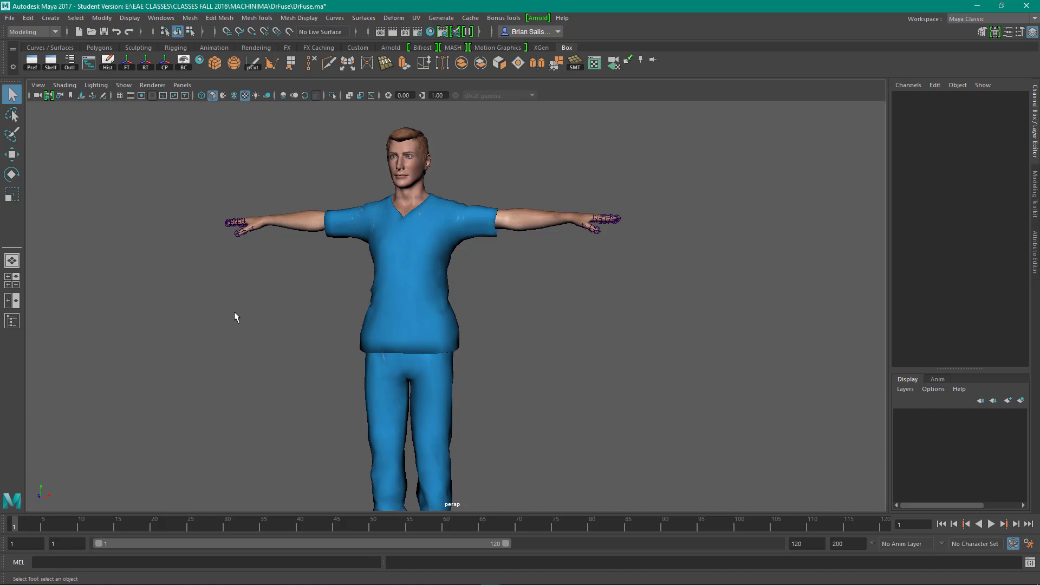
alt+drag(235, 316, 290, 244)
Step: Save import options with namespaces off and Resolve set to clashing nodes only
click(9, 18)
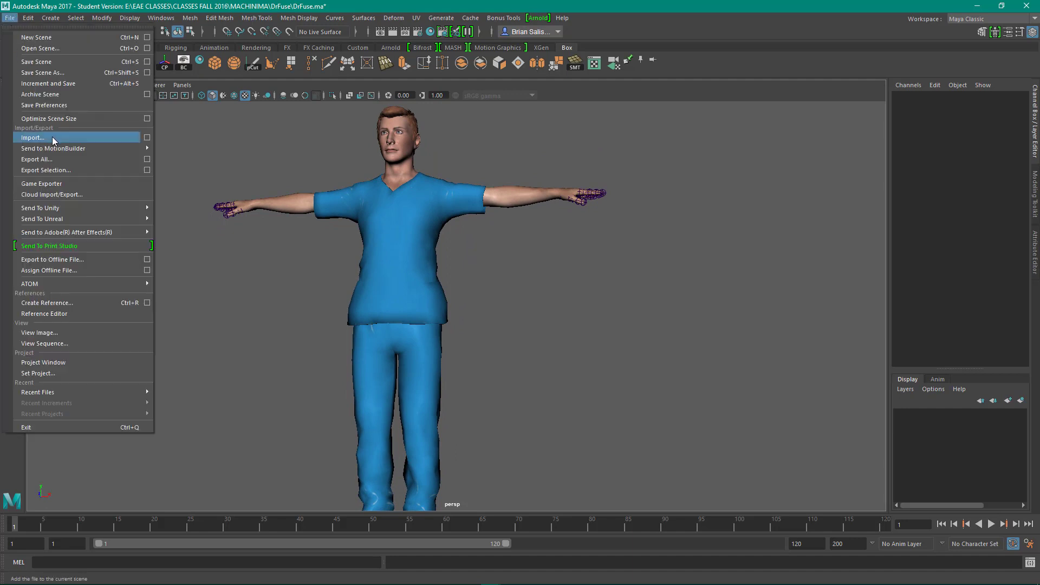
click(147, 137)
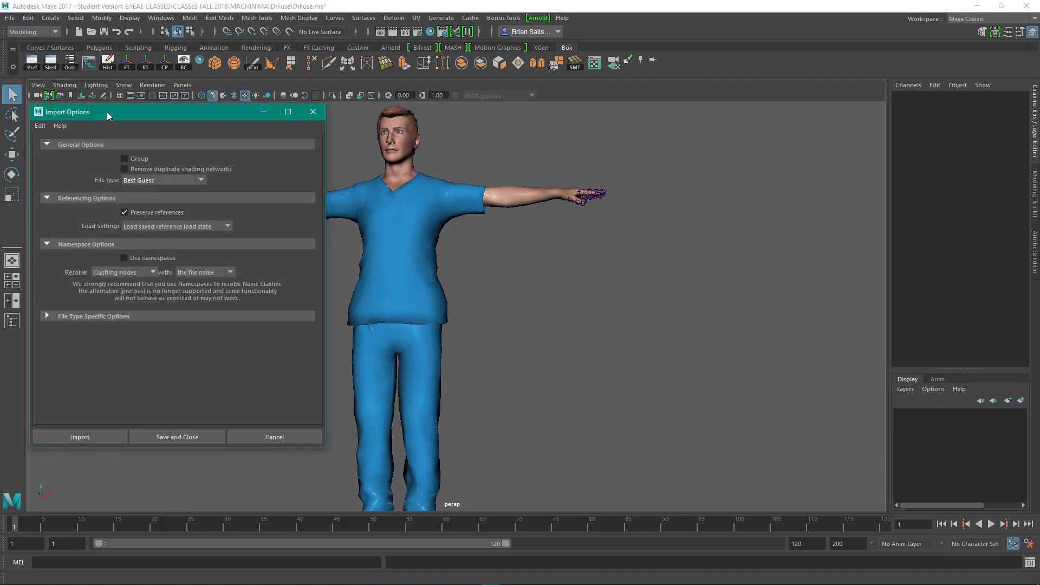
drag(91, 112, 139, 186)
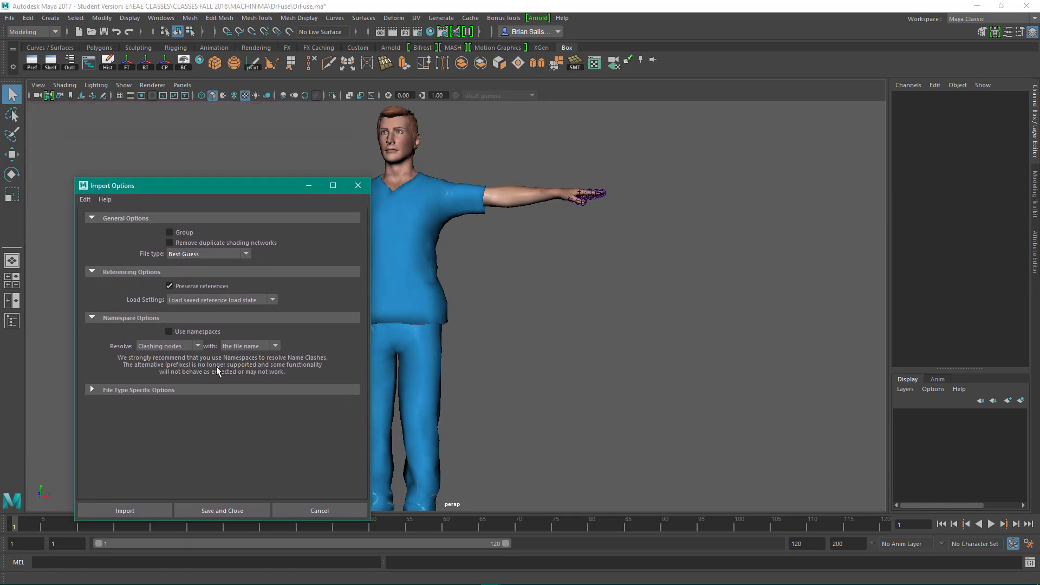
click(177, 331)
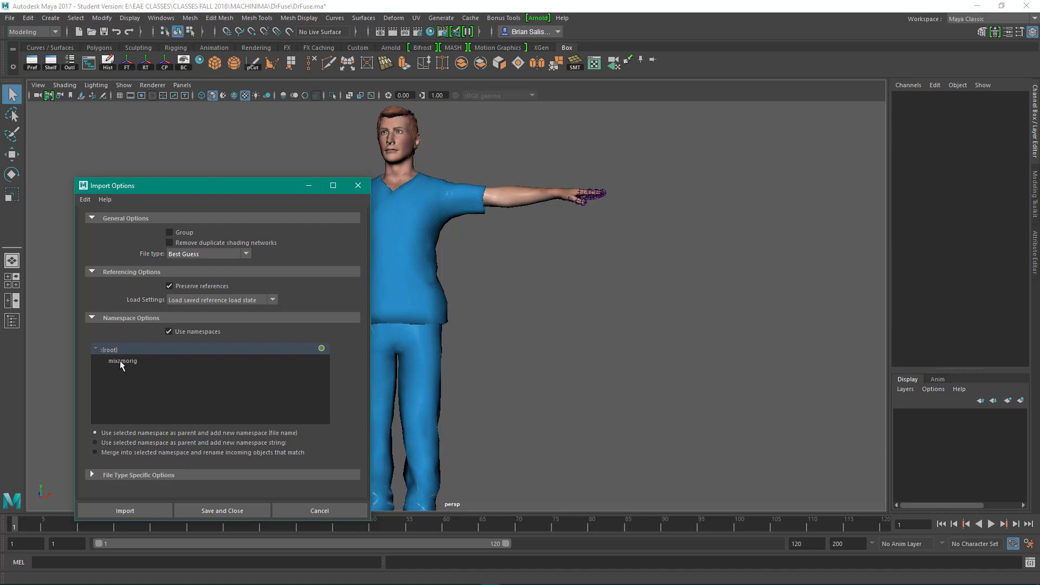
click(170, 331)
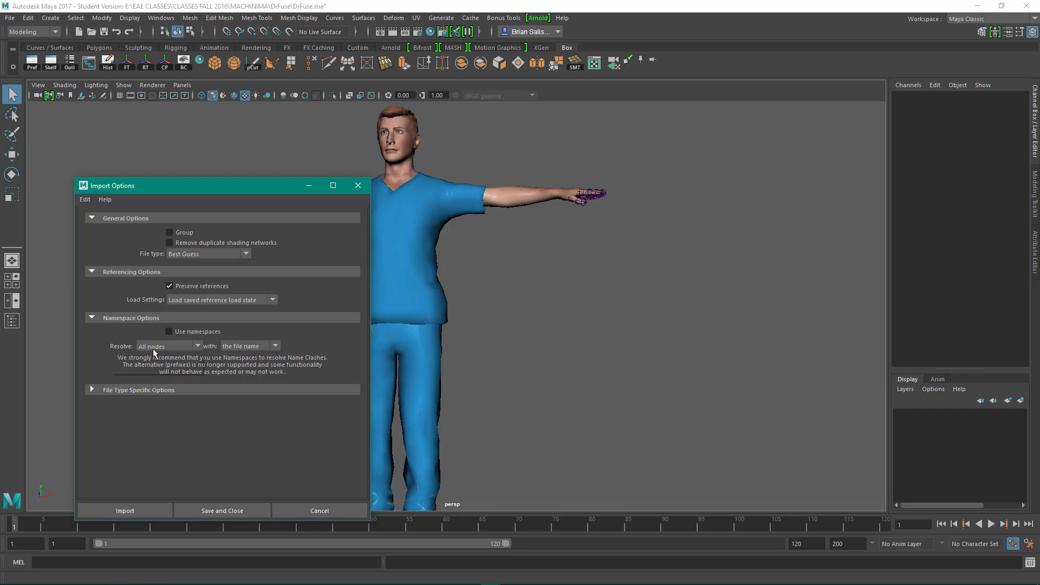
click(152, 347)
click(157, 357)
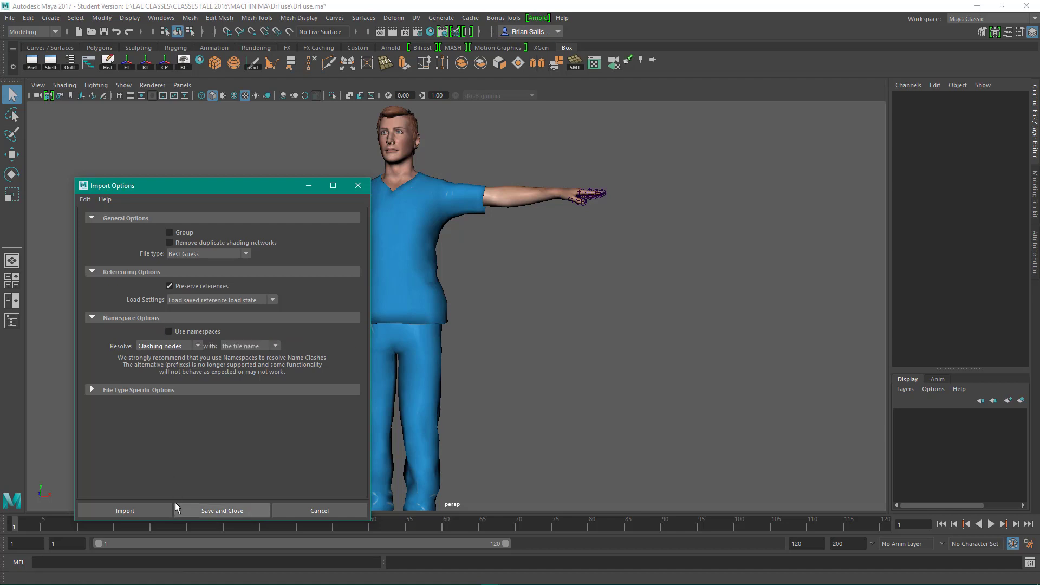
click(223, 506)
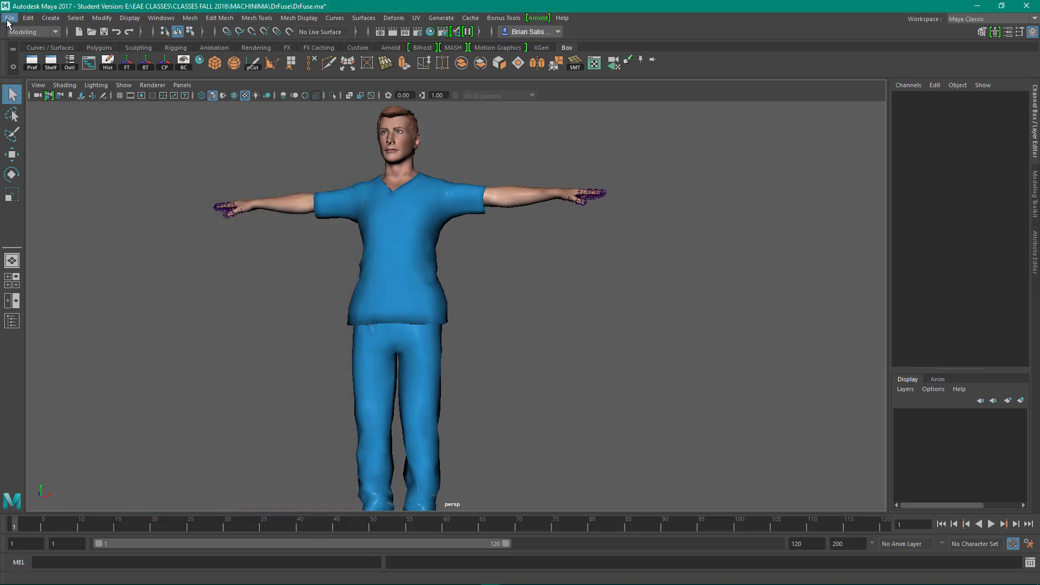
Step: Import FuseFaceControls.ma into the scene, continuing past the Student Version warning
click(10, 18)
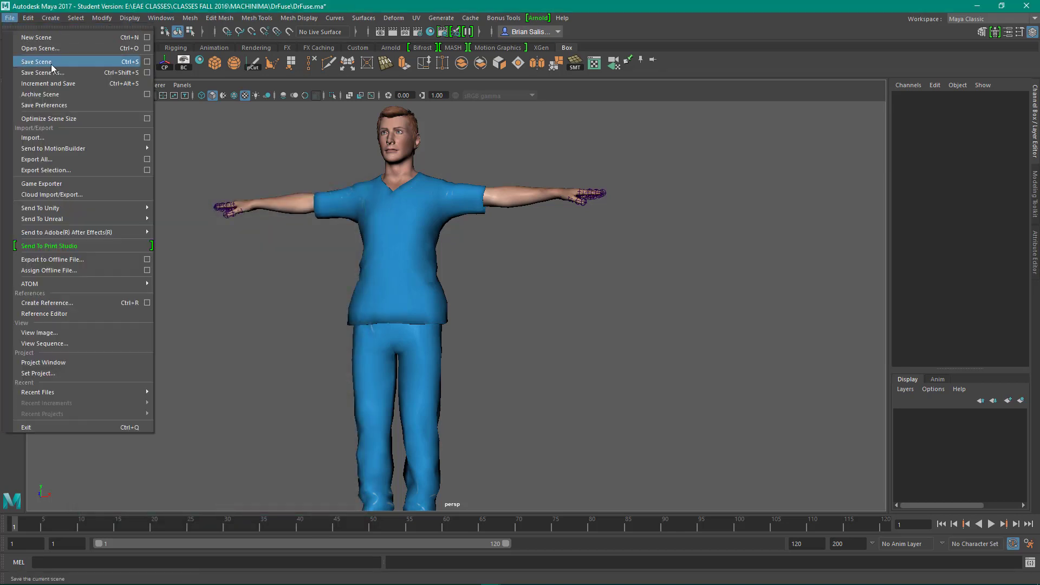
click(58, 137)
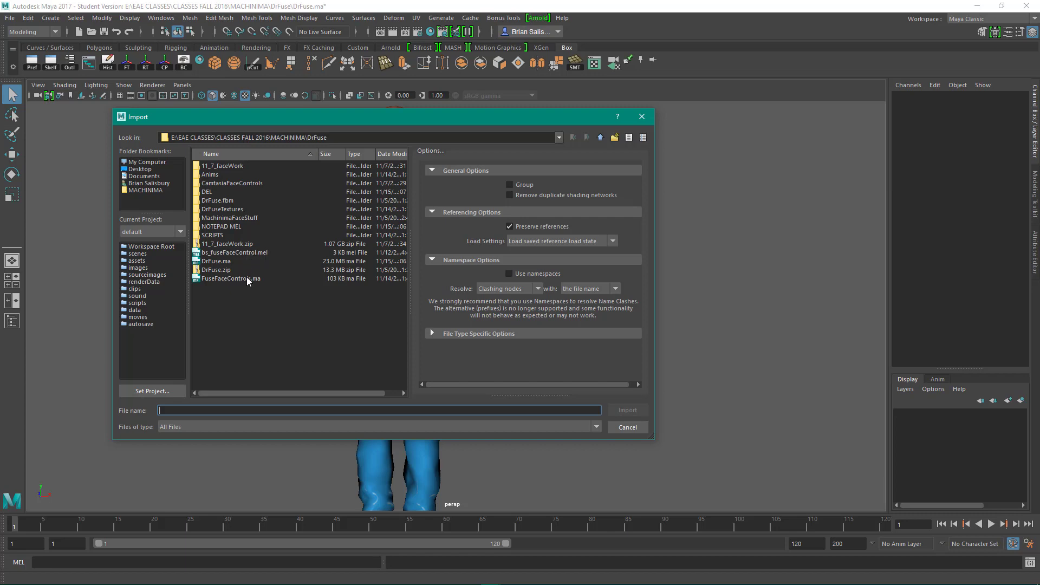
click(247, 279)
click(633, 410)
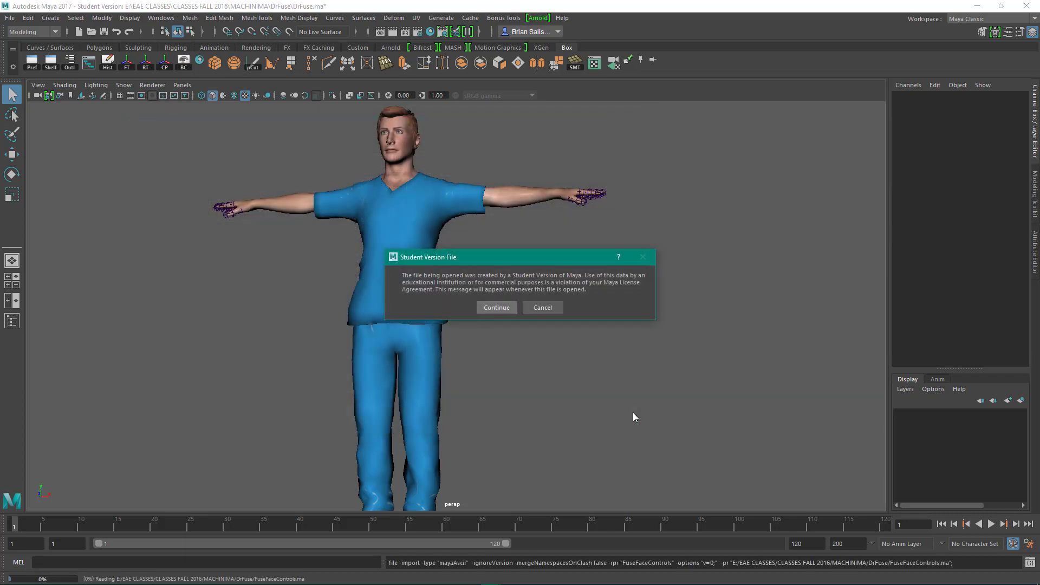
click(495, 305)
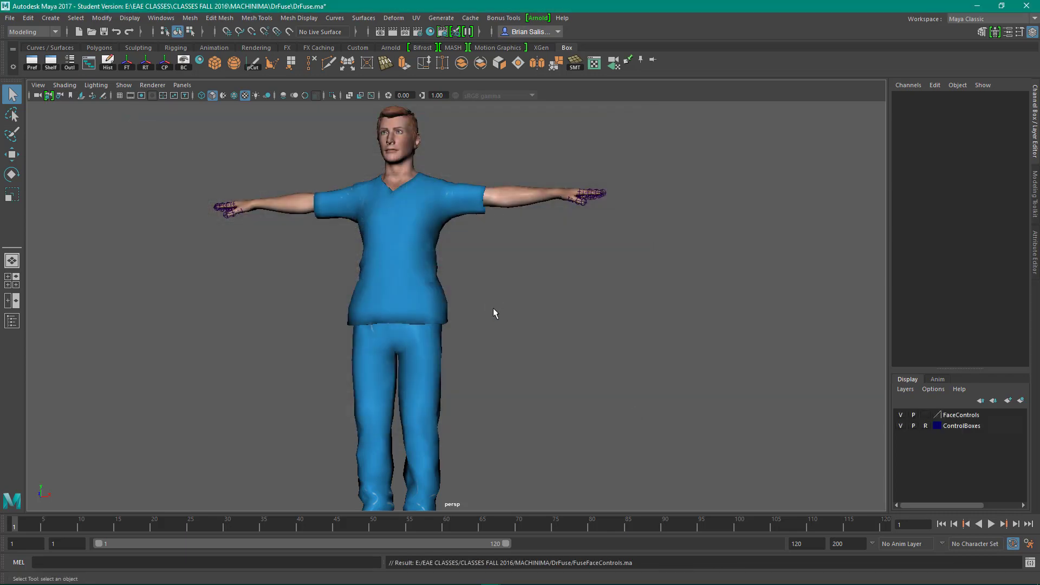
Step: Select the imported face controls, scale them up to 3.321 and move them right
alt+right_drag(490, 311, 417, 452)
click(315, 434)
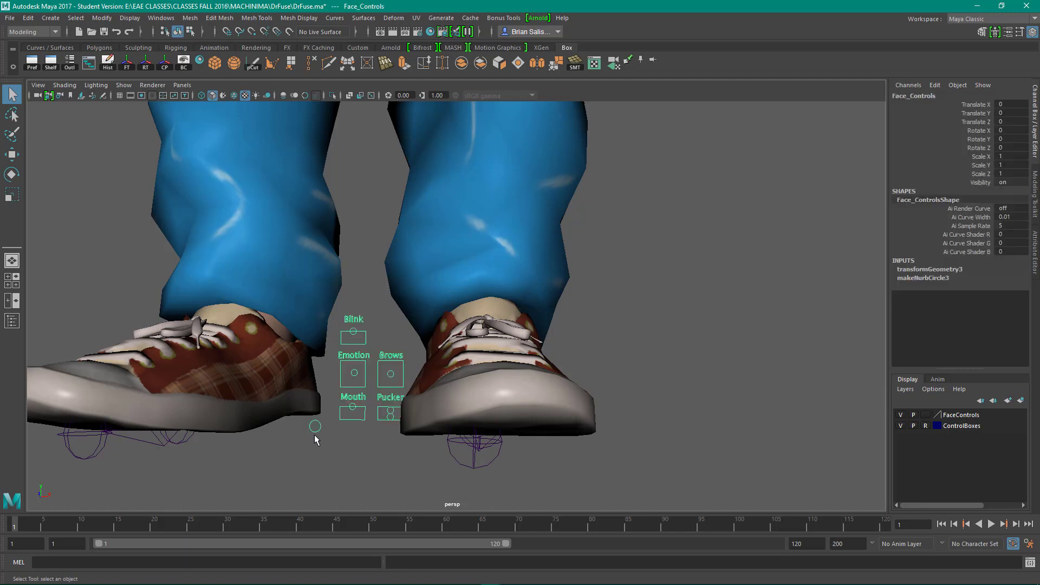
key(r)
drag(314, 426, 650, 362)
key(w)
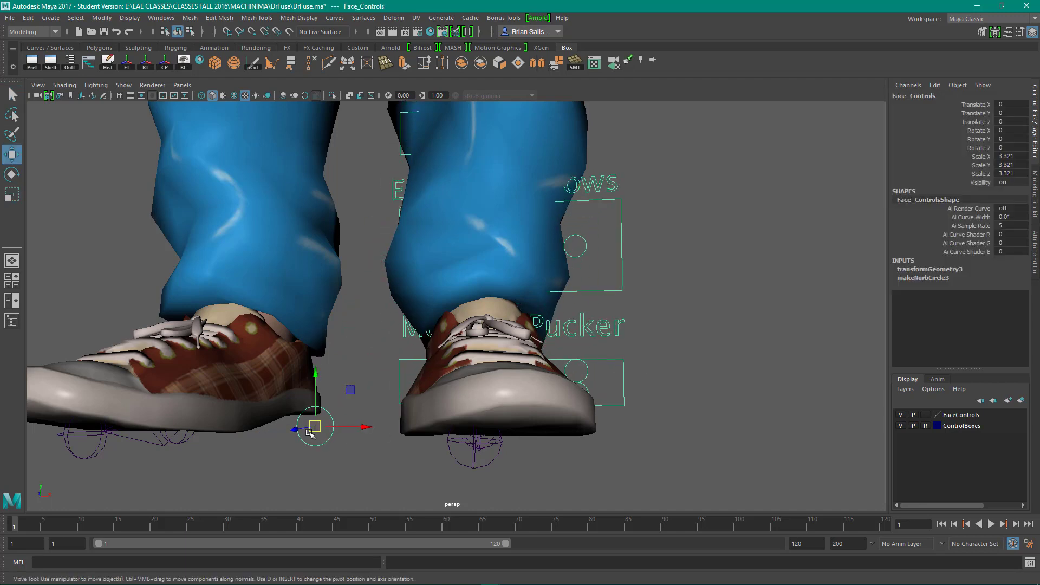
drag(366, 427, 640, 429)
Step: Raise the controls to head height beside the head and rescale them to 4.225
scroll(547, 308, down, 3)
scroll(546, 308, down, 5)
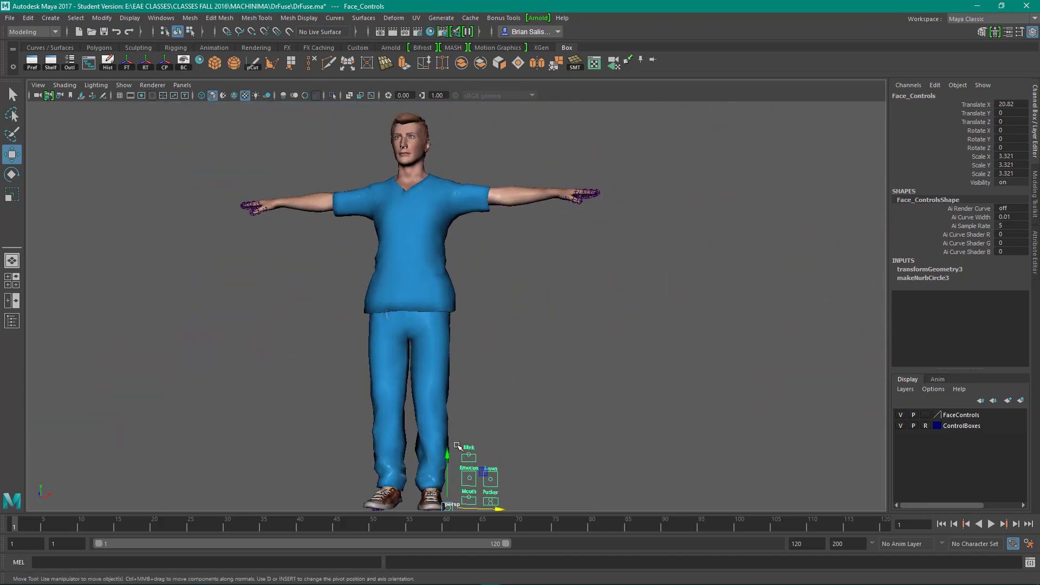
drag(448, 457, 448, 124)
scroll(425, 245, up, 4)
scroll(424, 245, up, 3)
alt+middle_drag(424, 246, 541, 358)
scroll(540, 359, up, 2)
drag(537, 342, 435, 337)
key(r)
alt+right_drag(434, 337, 533, 306)
alt+middle_drag(533, 306, 526, 282)
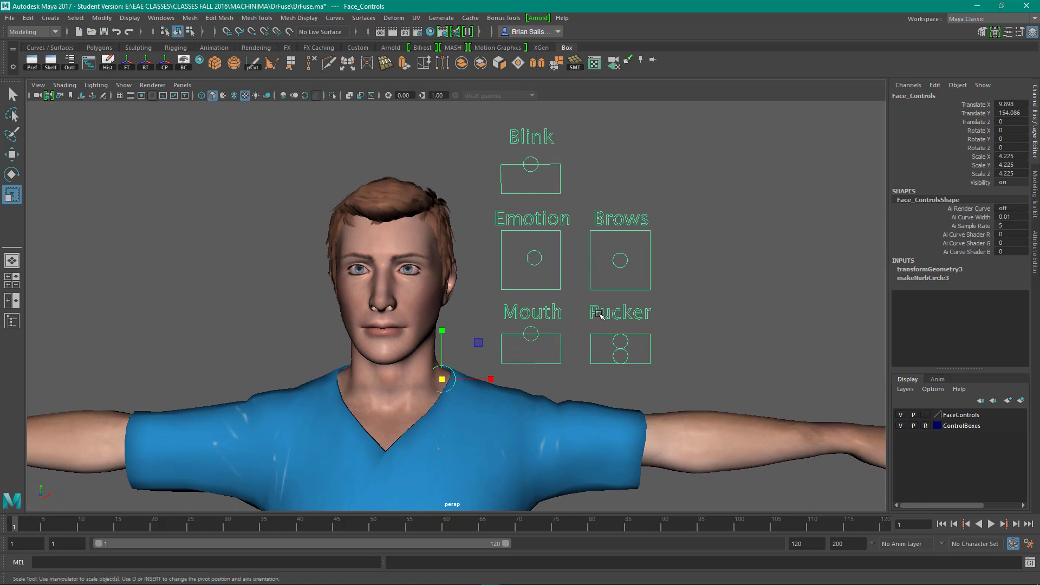
click(69, 61)
scroll(264, 271, down, 3)
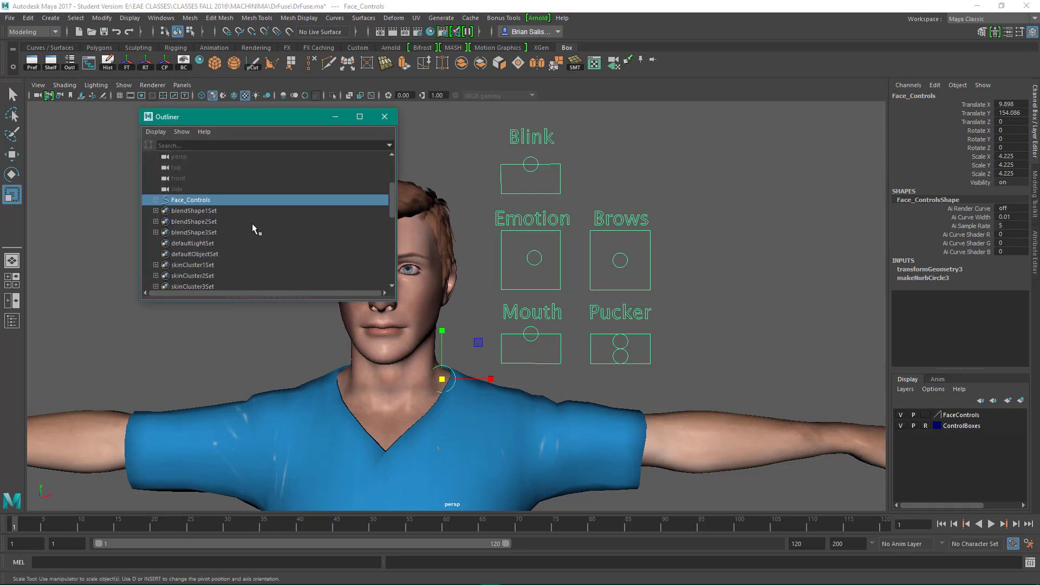
scroll(244, 233, up, 3)
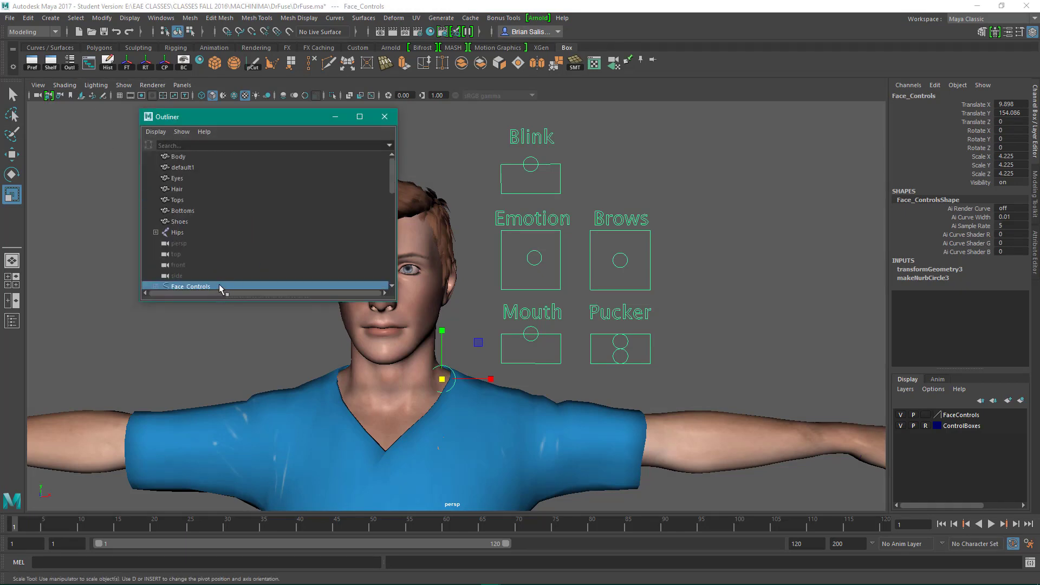
click(156, 232)
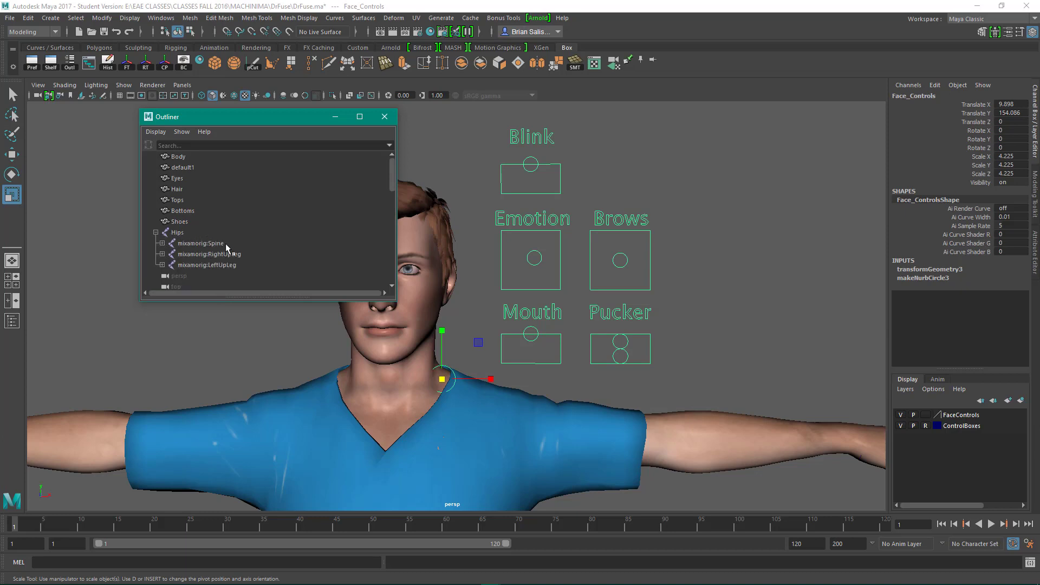
scroll(226, 247, down, 3)
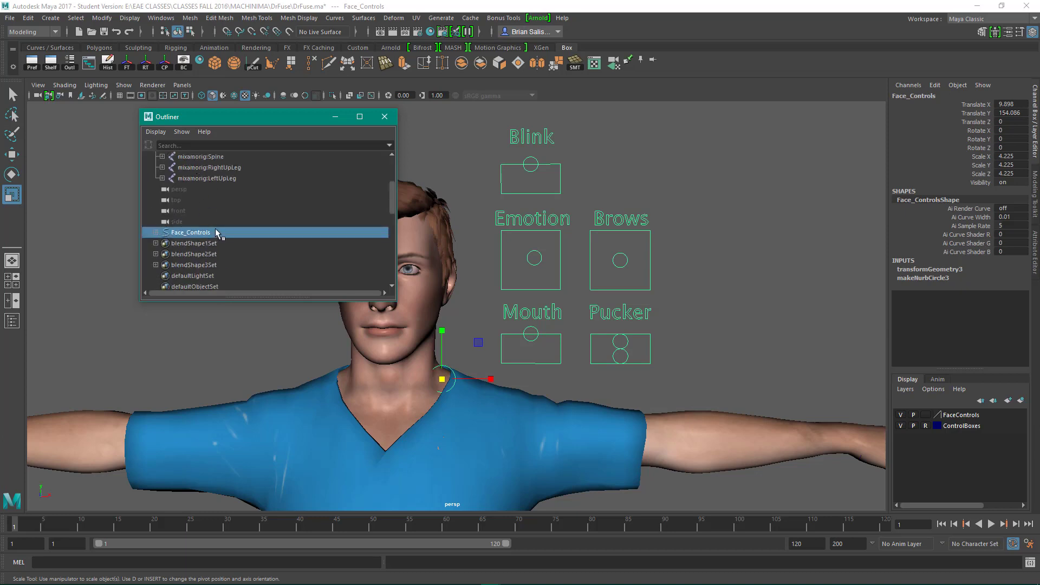
click(385, 116)
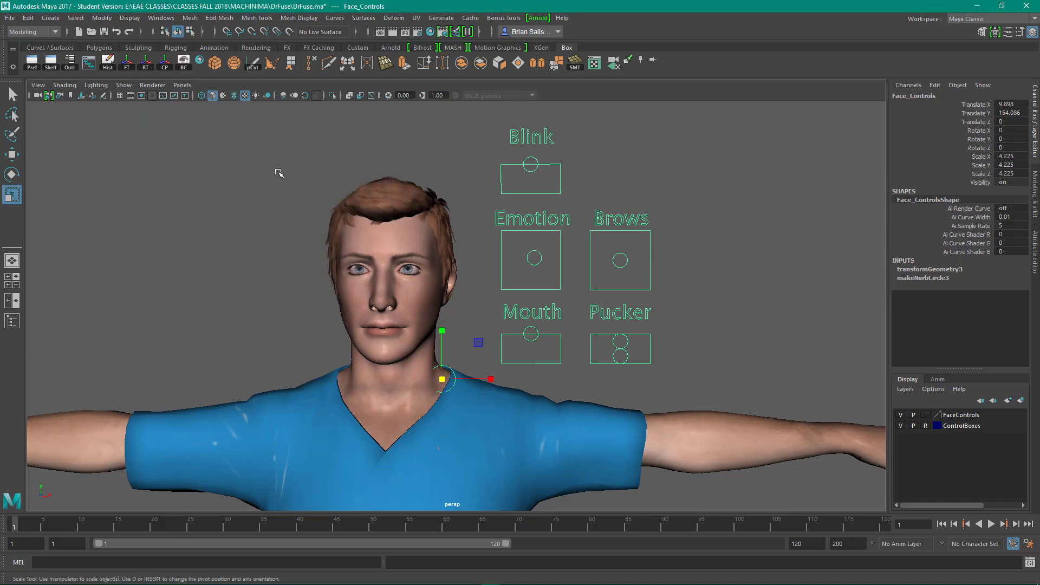
click(272, 183)
alt+drag(284, 185, 259, 198)
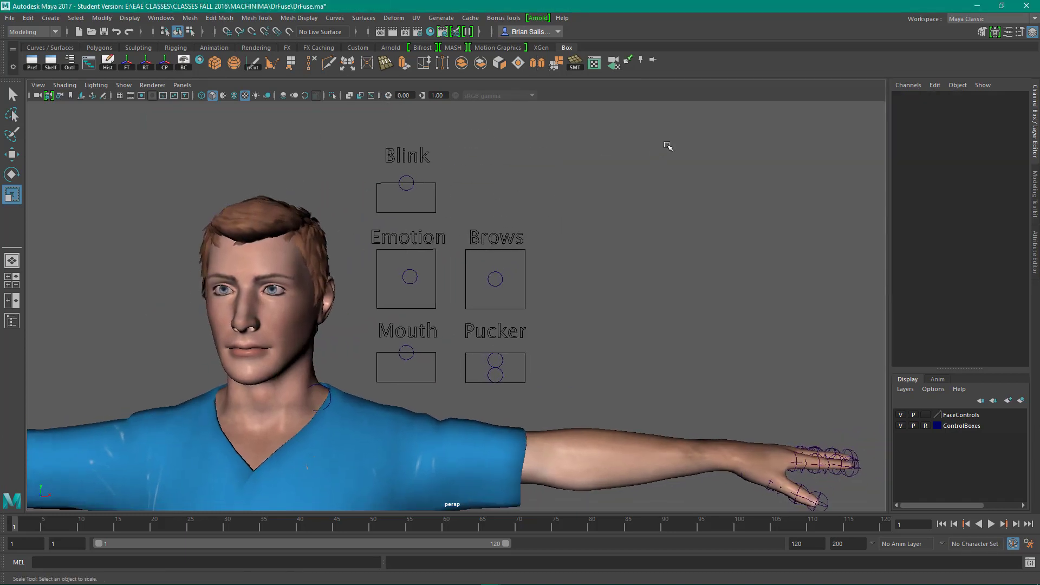
alt+drag(667, 145, 673, 146)
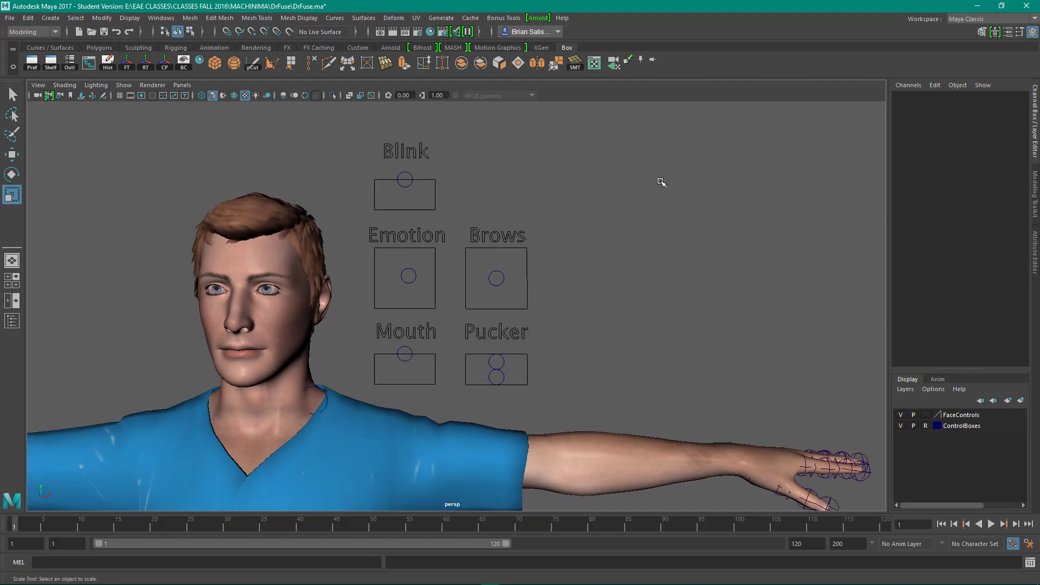
key(alt+Tab)
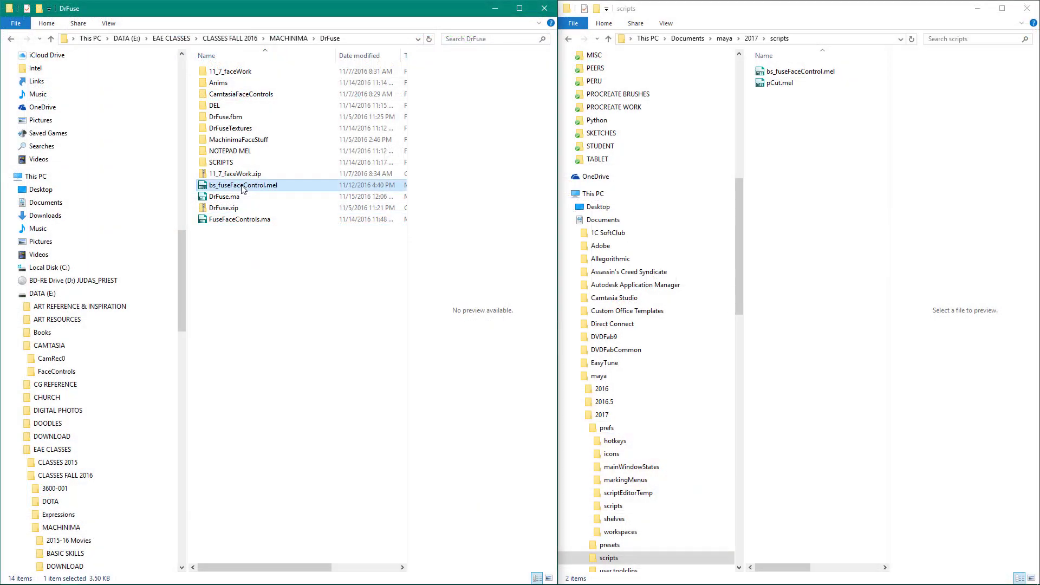
double_click(242, 184)
click(1022, 21)
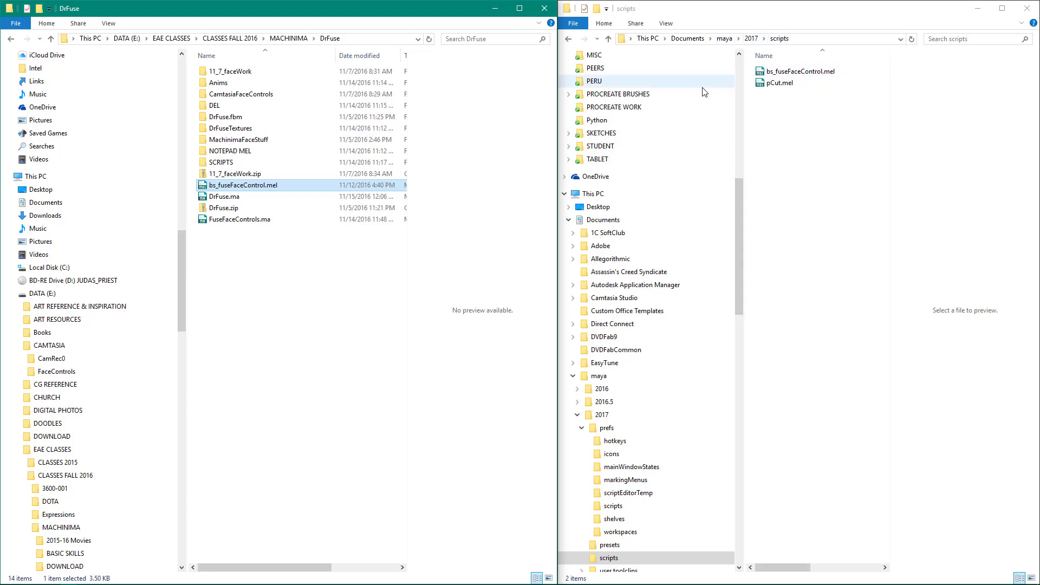
key(alt+Tab)
key(alt+Tab)
key(Tab)
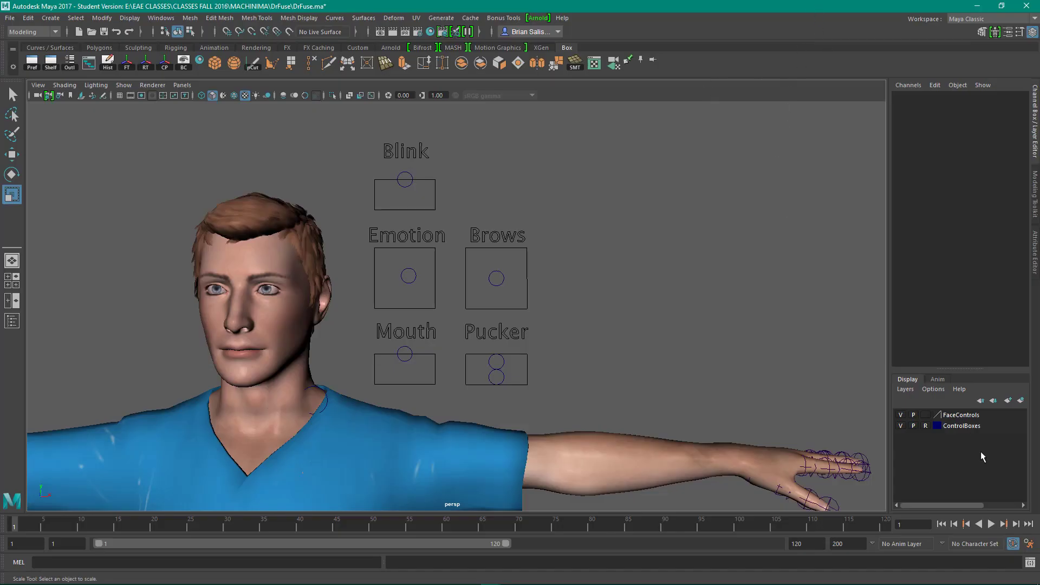
Step: Load bs_fuseFaceControl.mel from Documents/maya/2017/scripts into the Script Editor
click(1030, 562)
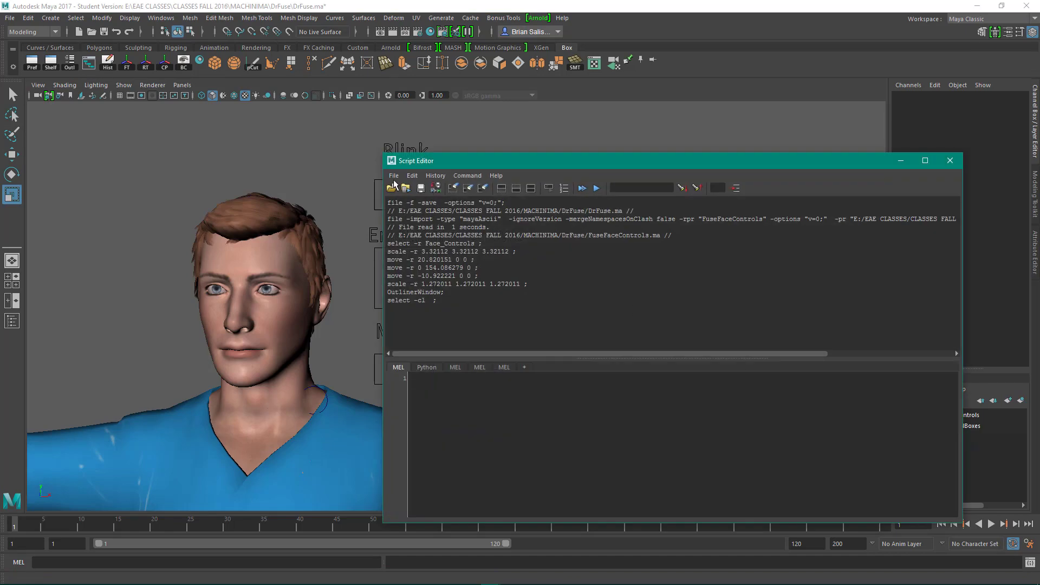
click(393, 175)
click(417, 195)
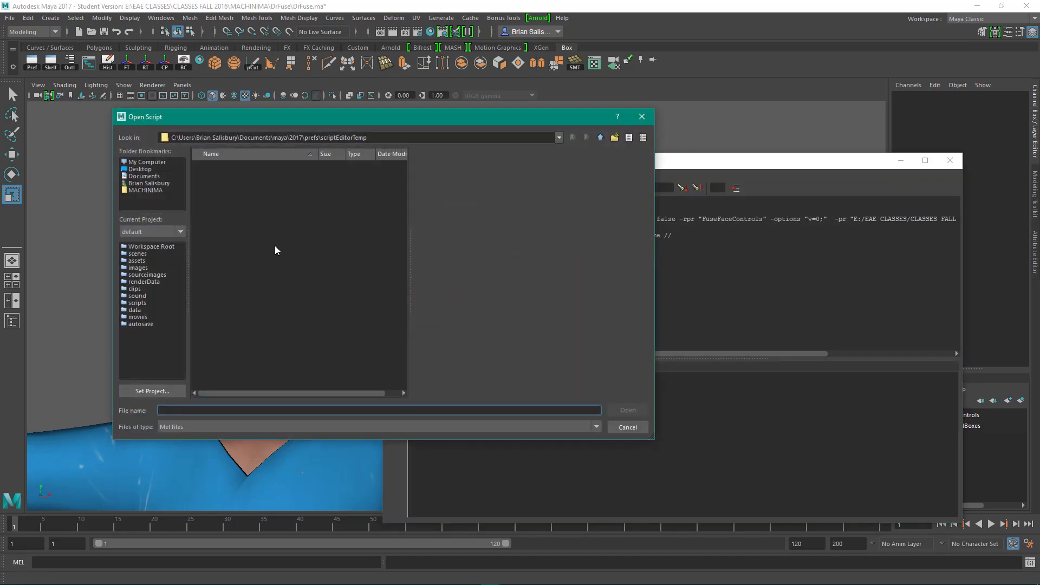
click(146, 177)
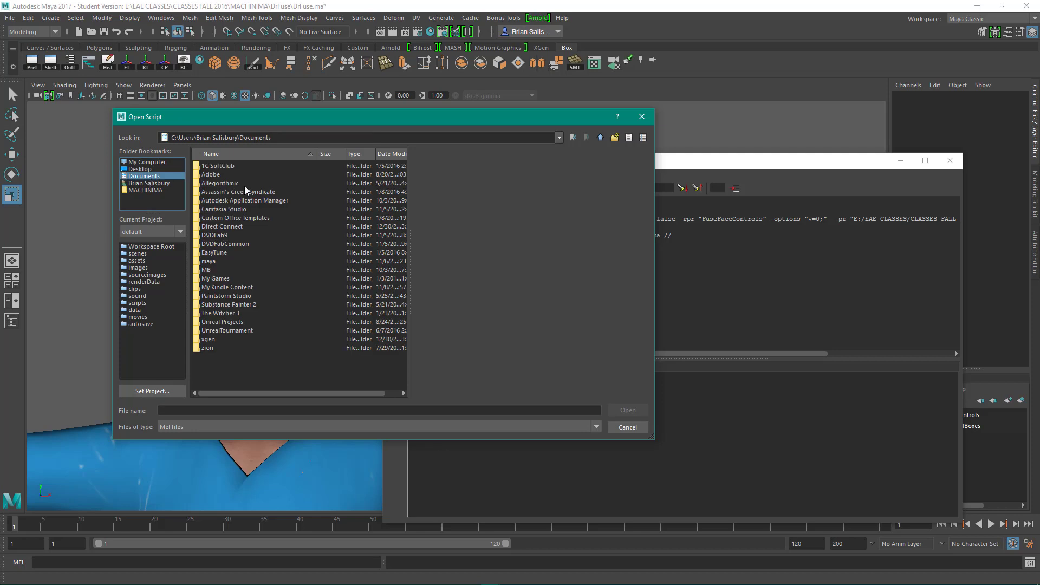
double_click(212, 261)
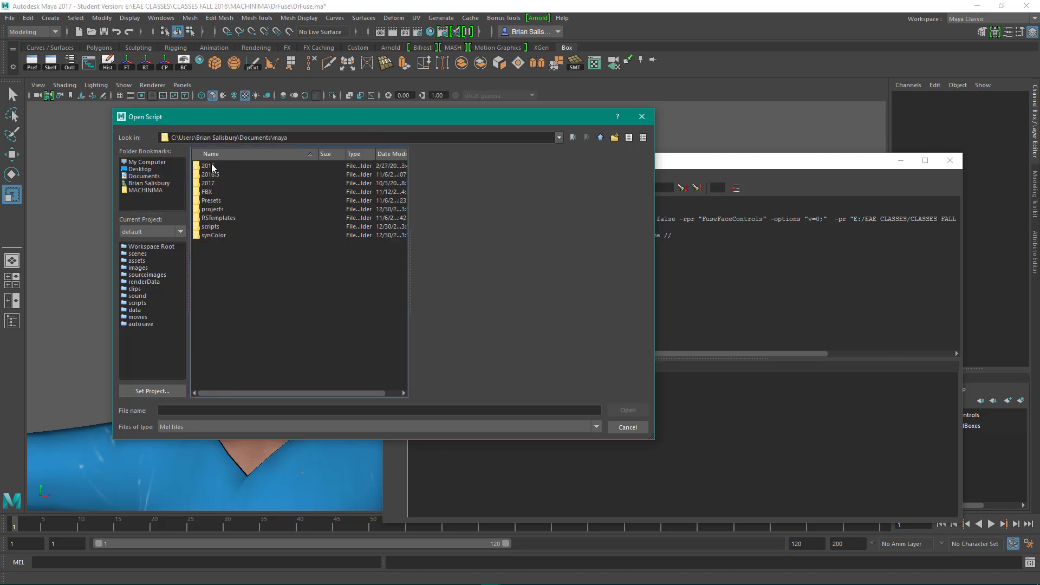
double_click(211, 184)
double_click(211, 183)
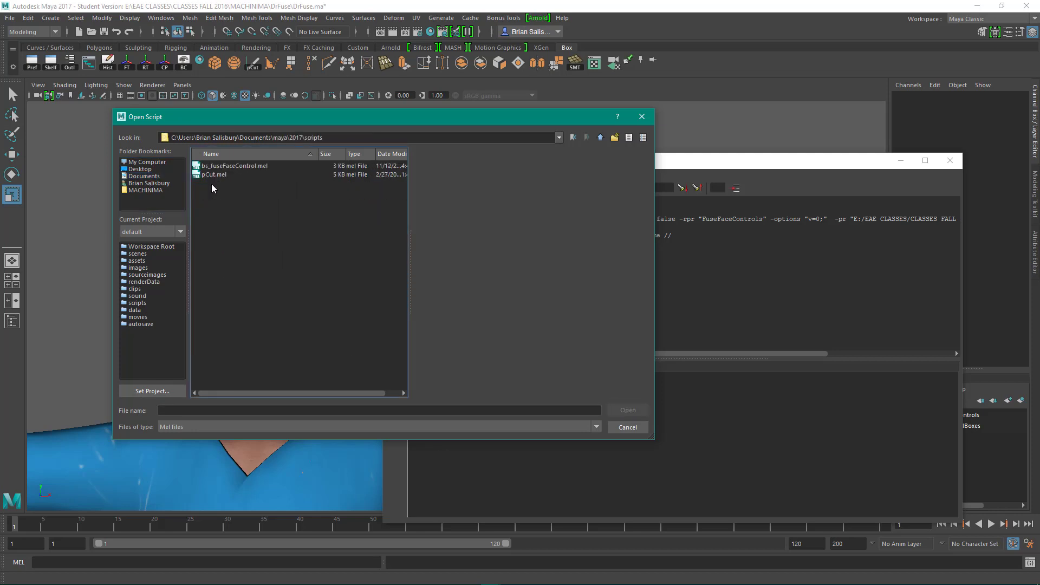
click(221, 167)
click(628, 410)
Step: Review the loaded code, then source the bs_fuseFaceControl.mel script
scroll(663, 354, down, 3)
scroll(662, 355, up, 3)
scroll(663, 354, down, 5)
scroll(663, 355, up, 5)
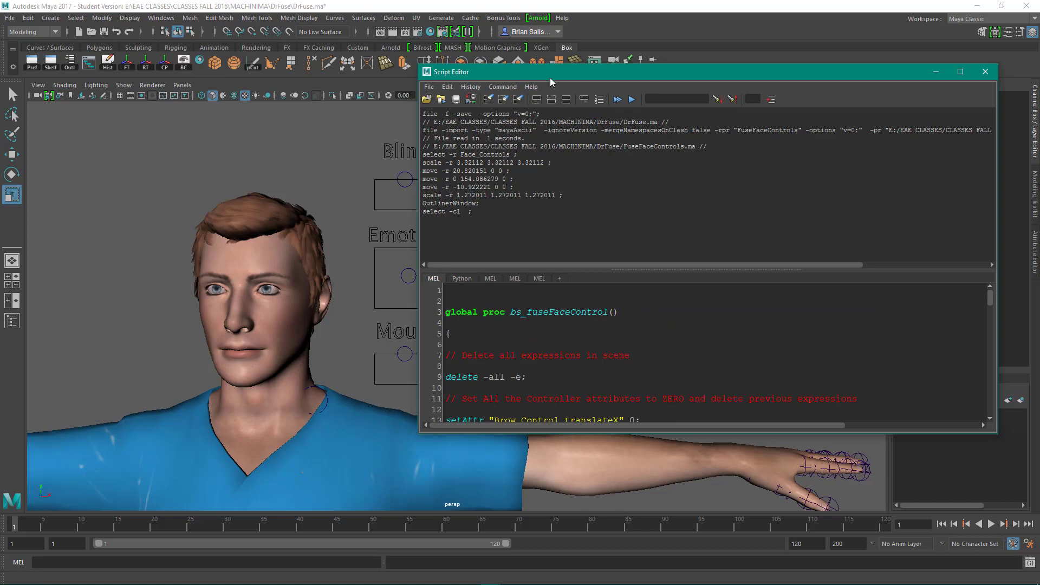
drag(551, 75, 561, 130)
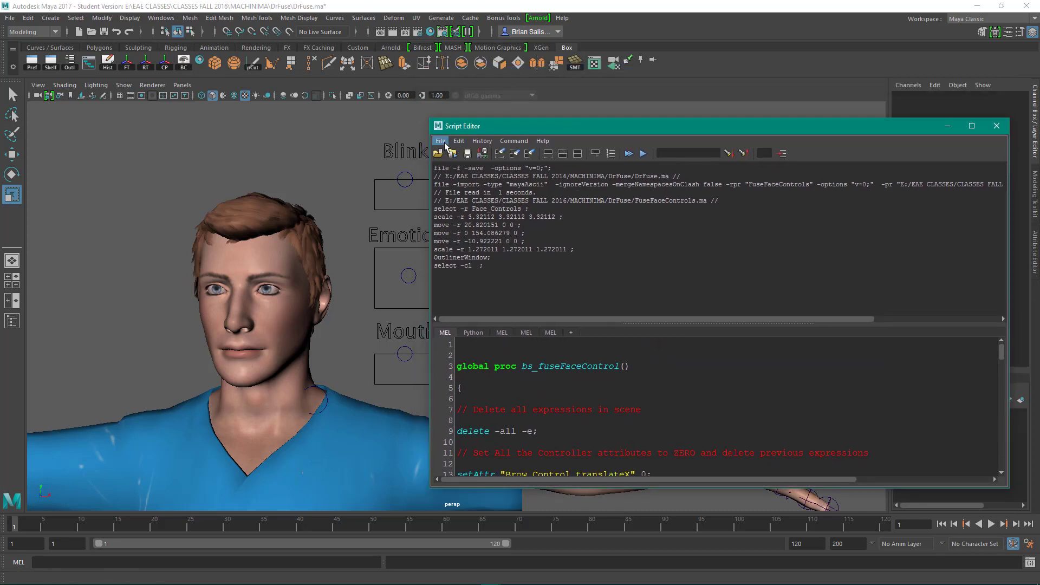
click(441, 141)
click(477, 172)
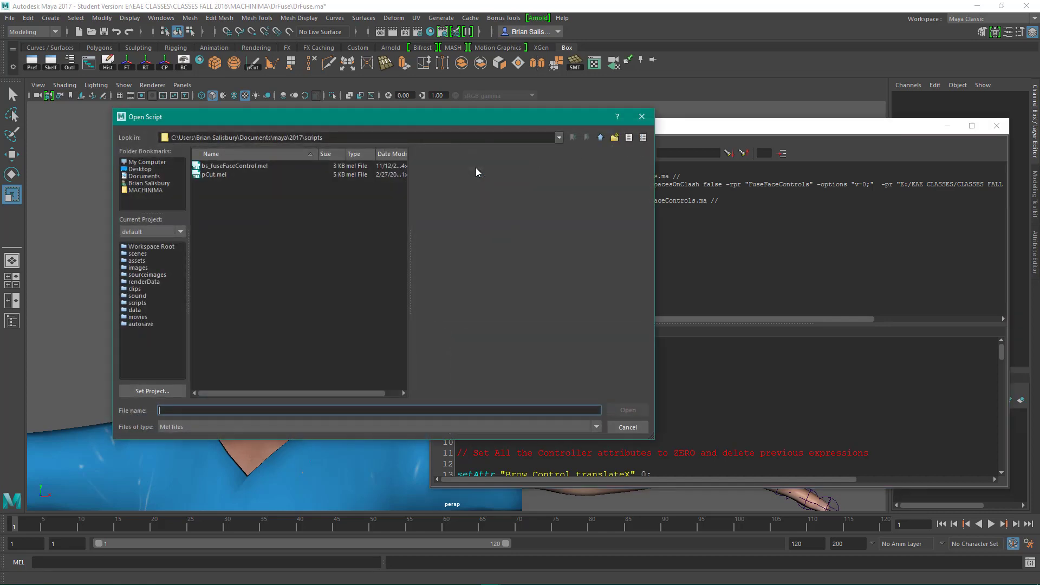
click(254, 167)
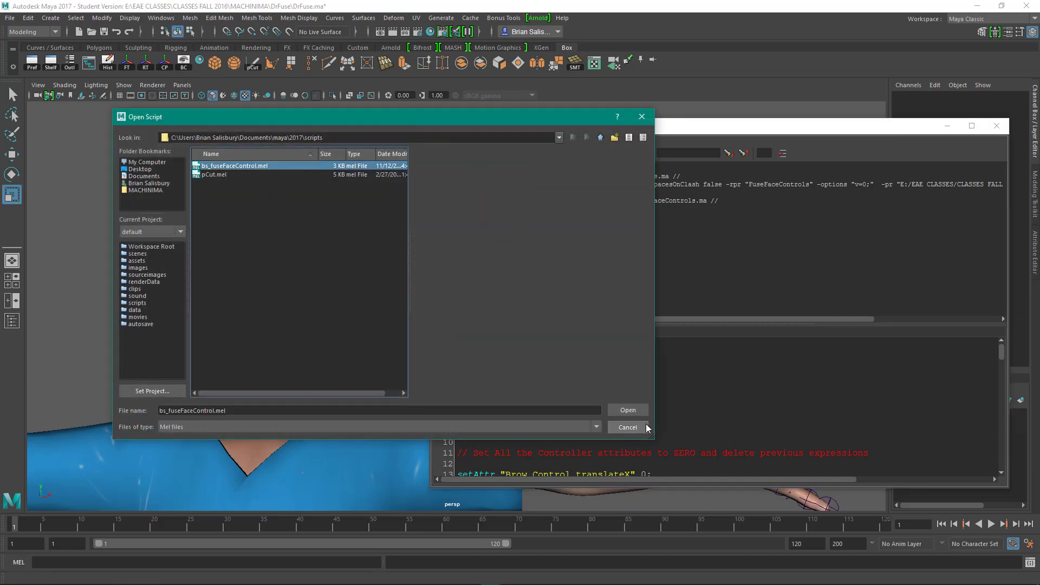
click(634, 414)
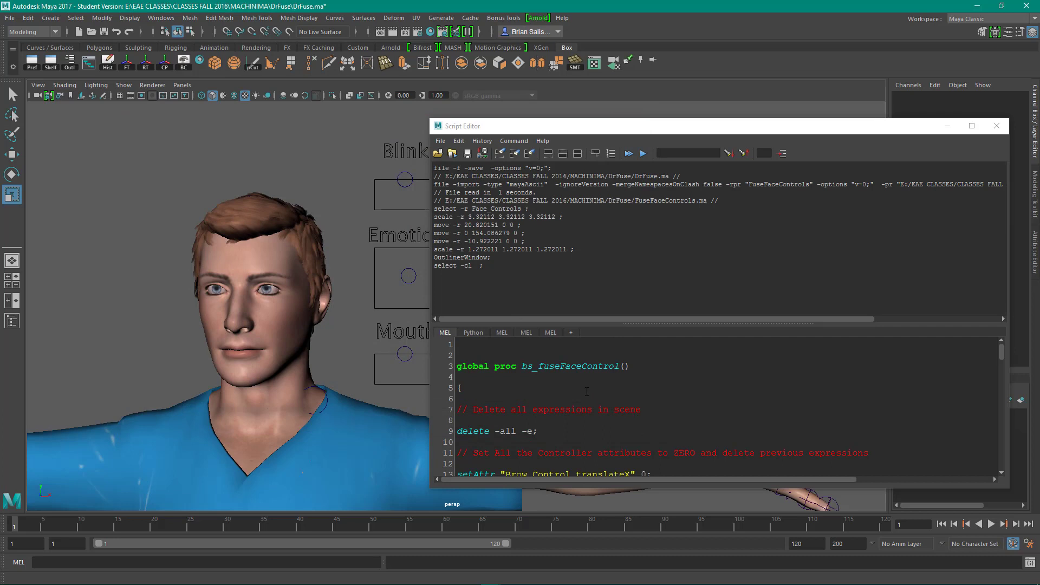
Step: Select the bs_fuseFaceControl procedure name and add it to the Custom shelf as a shortcut
click(457, 358)
drag(457, 358, 458, 379)
click(480, 347)
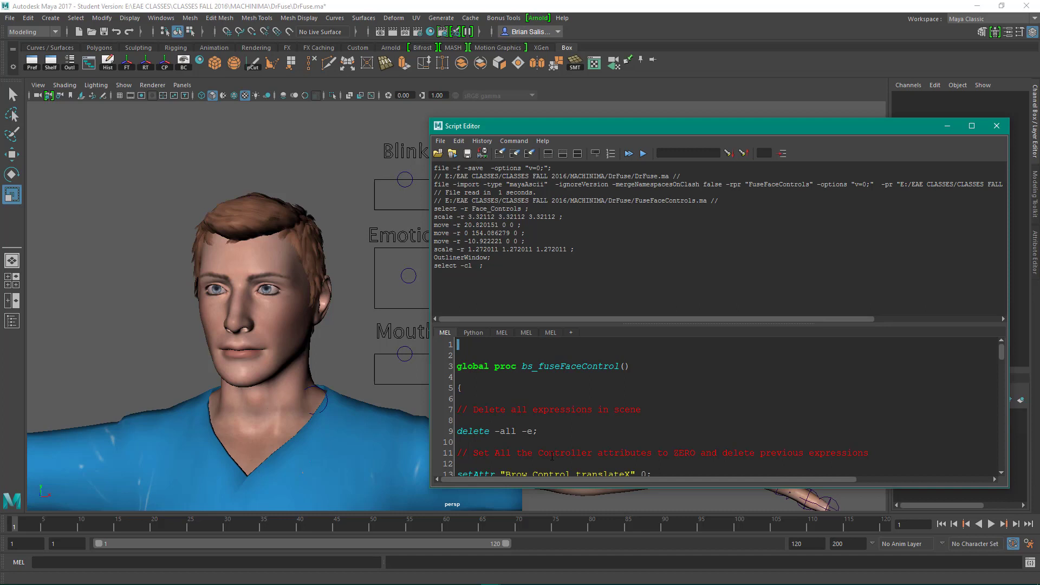
double_click(565, 369)
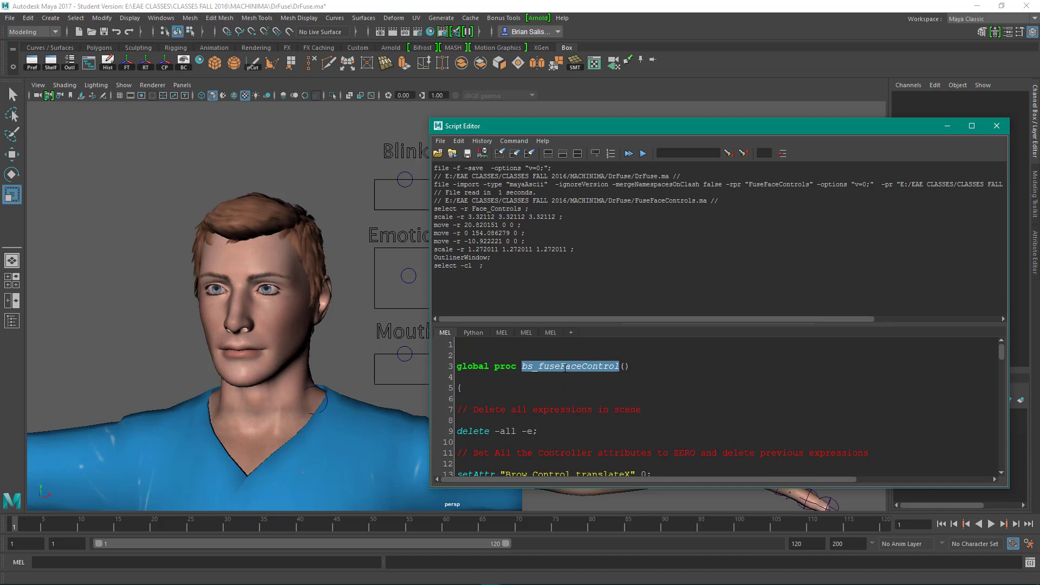
click(570, 49)
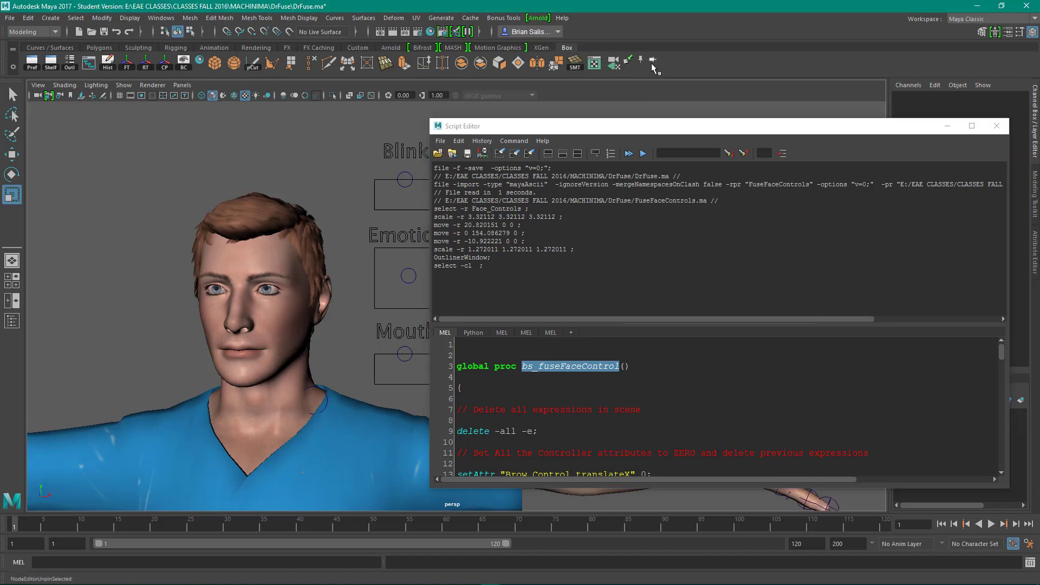
double_click(583, 367)
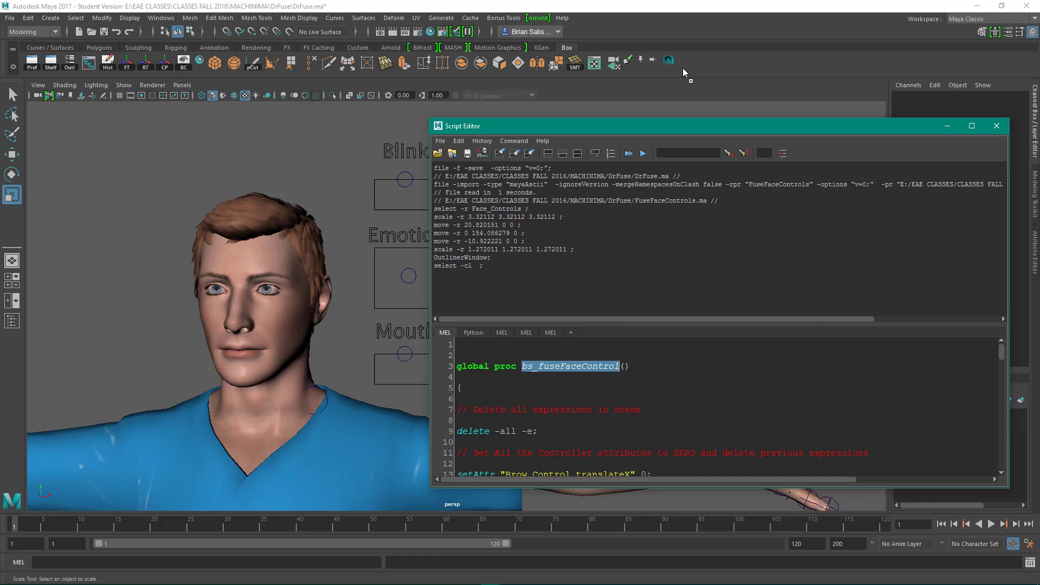
Step: Label the new bs_fuseFaceControl shelf button FFC and save all shelves
click(996, 125)
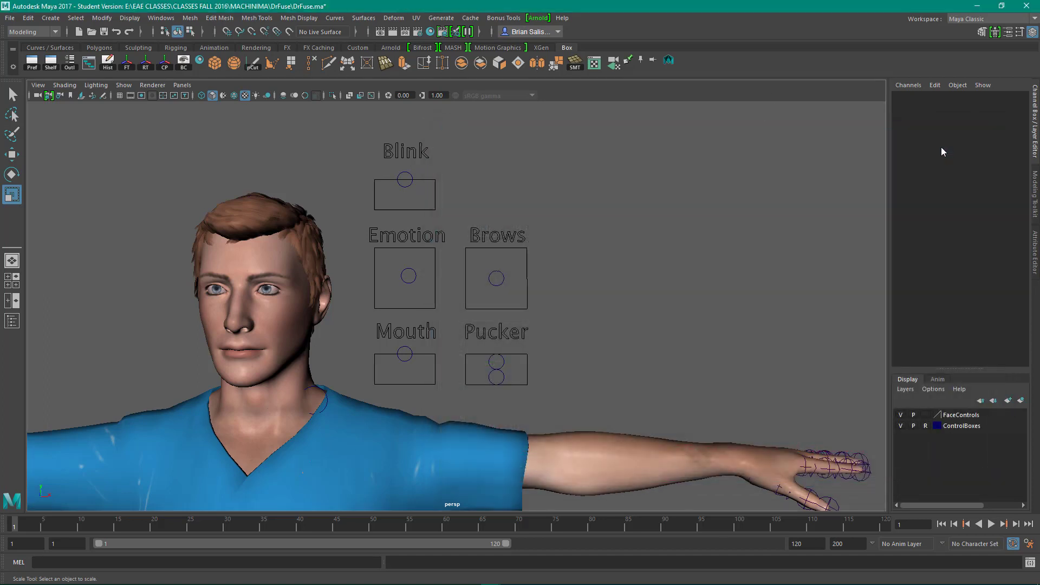
right_click(671, 63)
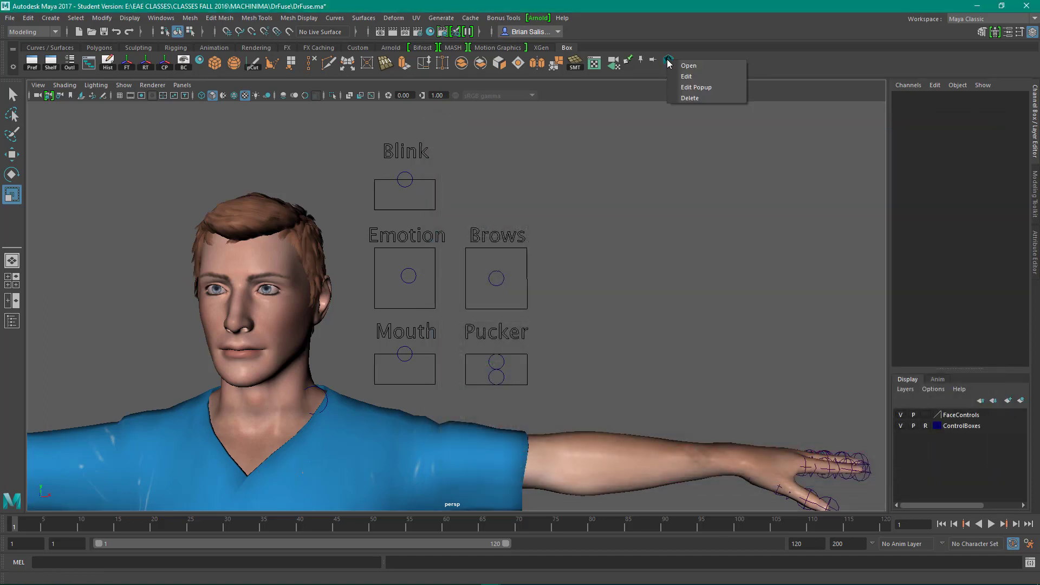
click(702, 79)
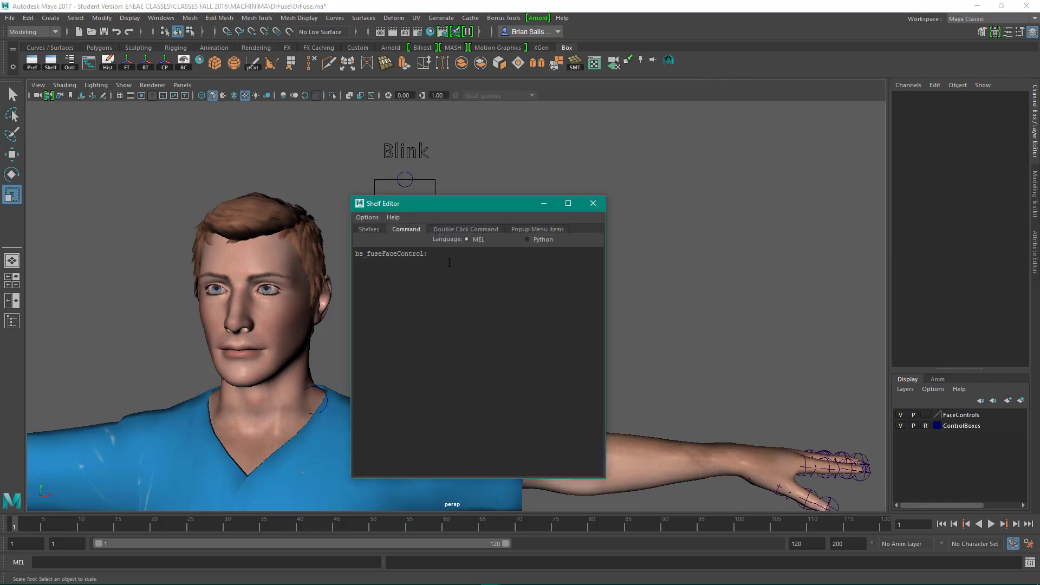
click(371, 229)
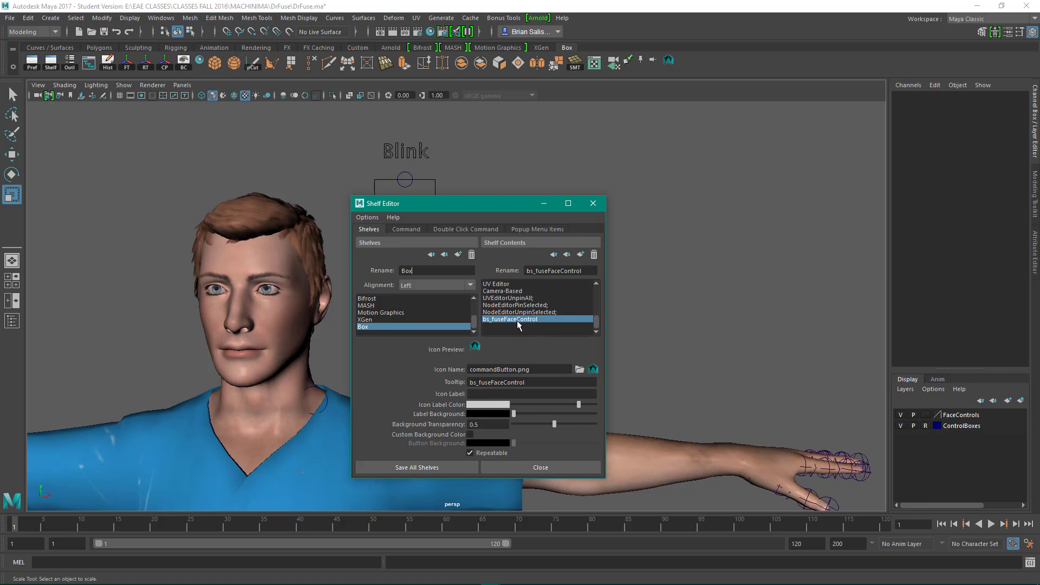
scroll(519, 325, up, 2)
scroll(518, 324, down, 2)
click(463, 469)
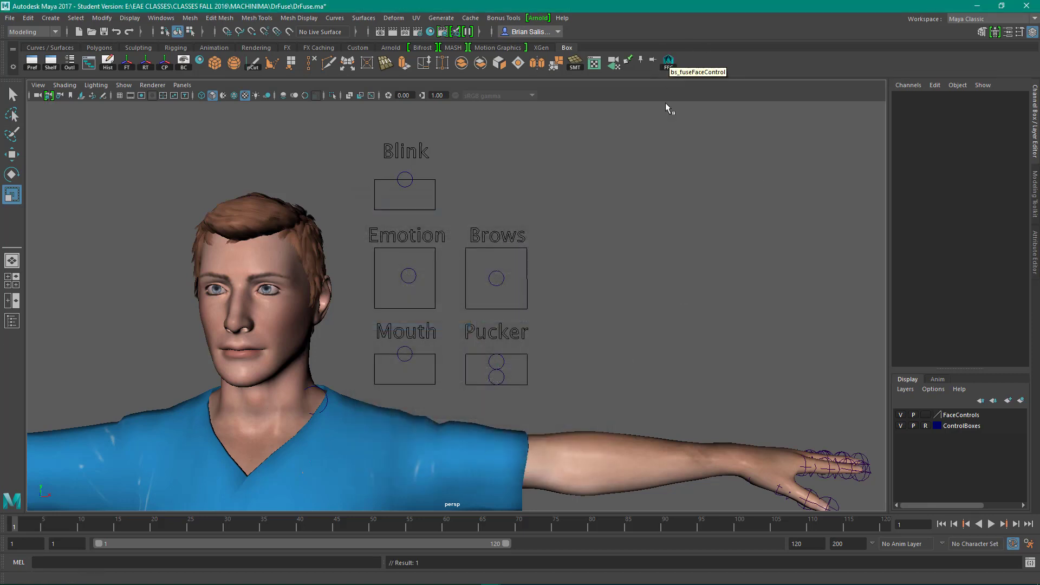
Step: Run the FFC shelf button and check the log ends 'Ready to go, Have Fun!'
click(668, 62)
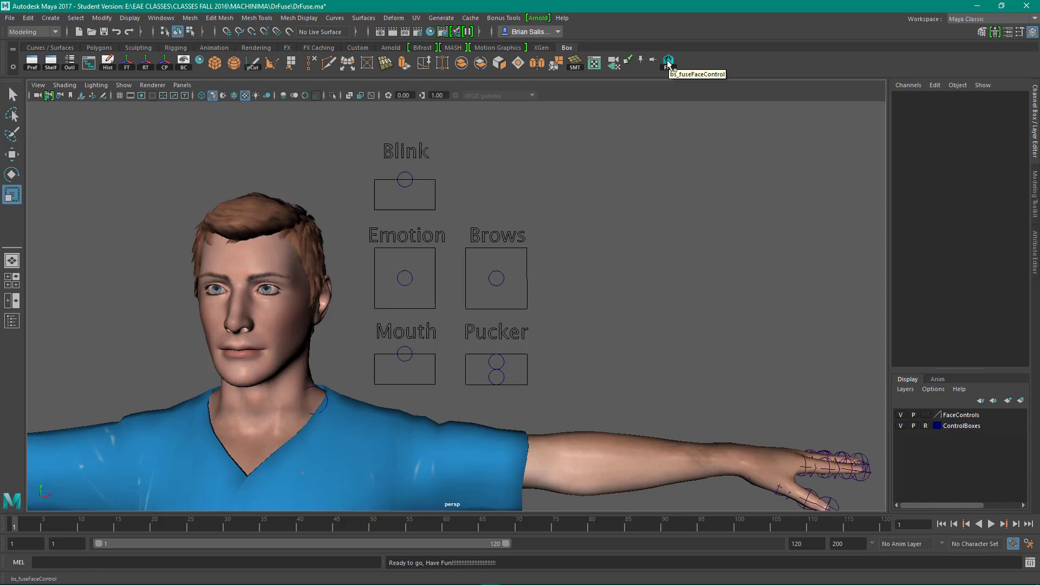
click(1030, 563)
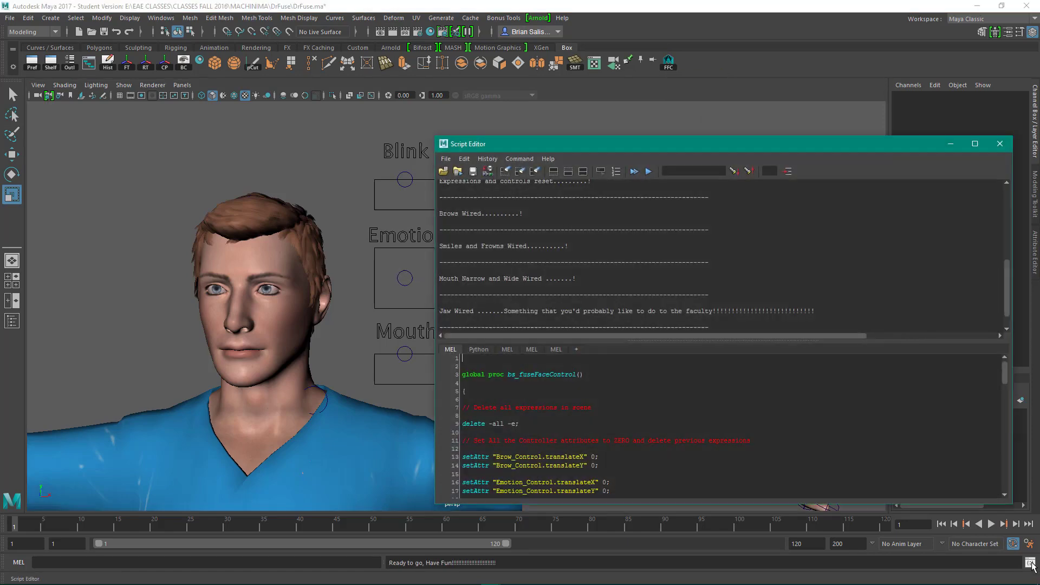
scroll(554, 323, up, 2)
scroll(553, 322, down, 3)
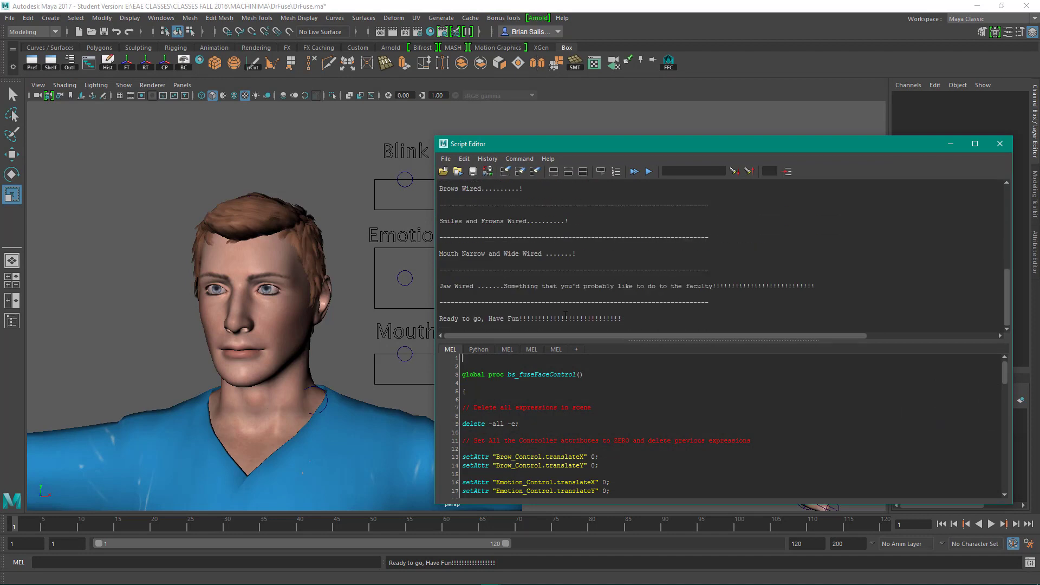
scroll(512, 207, up, 2)
scroll(513, 256, down, 2)
click(999, 144)
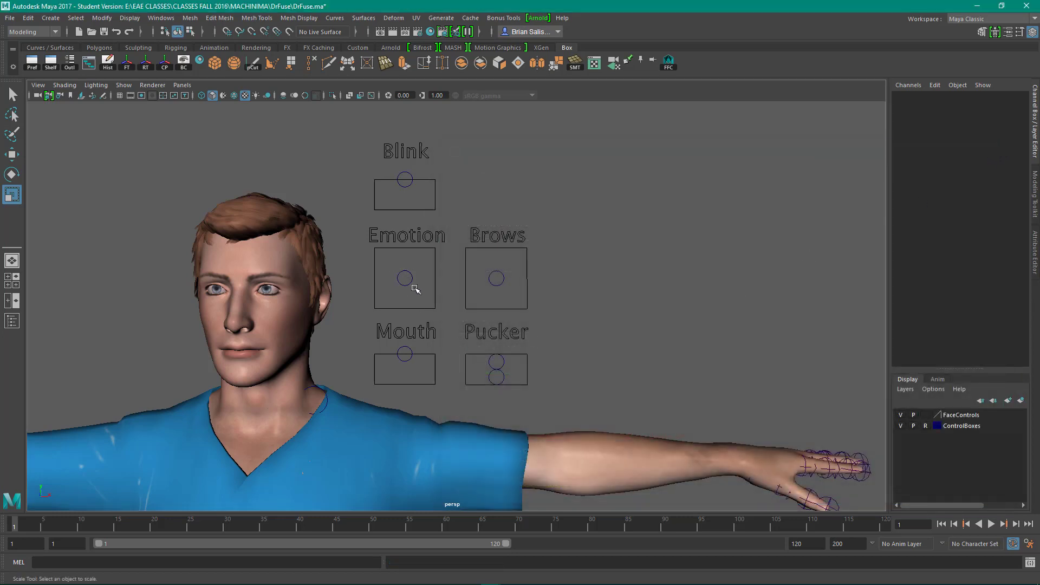
Step: Test the Emotion, Brows and Mouth controls by sliding their circles within their boxes
click(404, 271)
key(w)
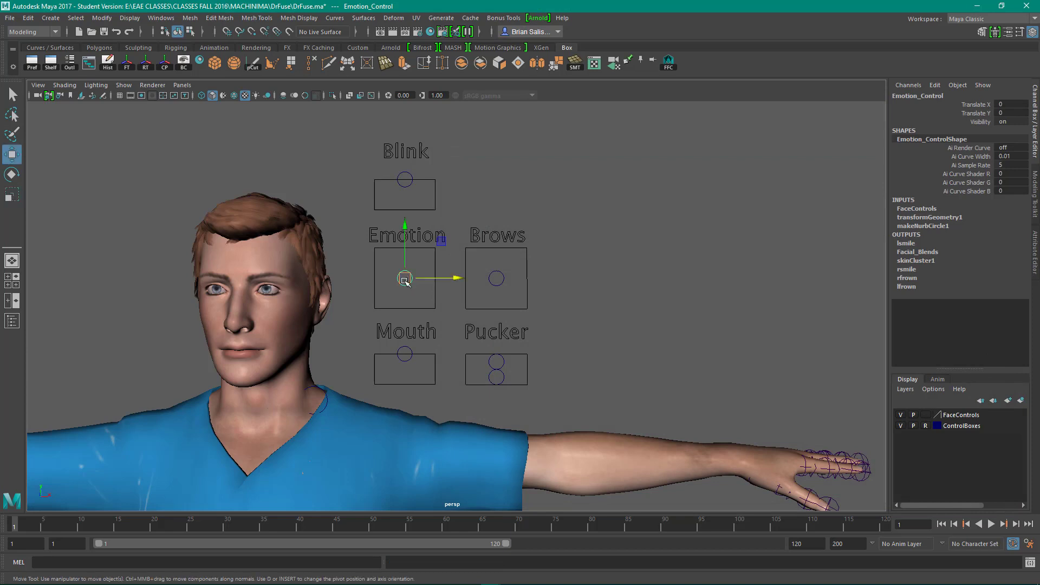
drag(406, 278, 467, 247)
click(497, 278)
mouse_move(497, 279)
mouse_down()
mouse_move(490, 255)
mouse_move(514, 273)
mouse_move(501, 295)
mouse_up()
click(405, 353)
drag(405, 353, 453, 265)
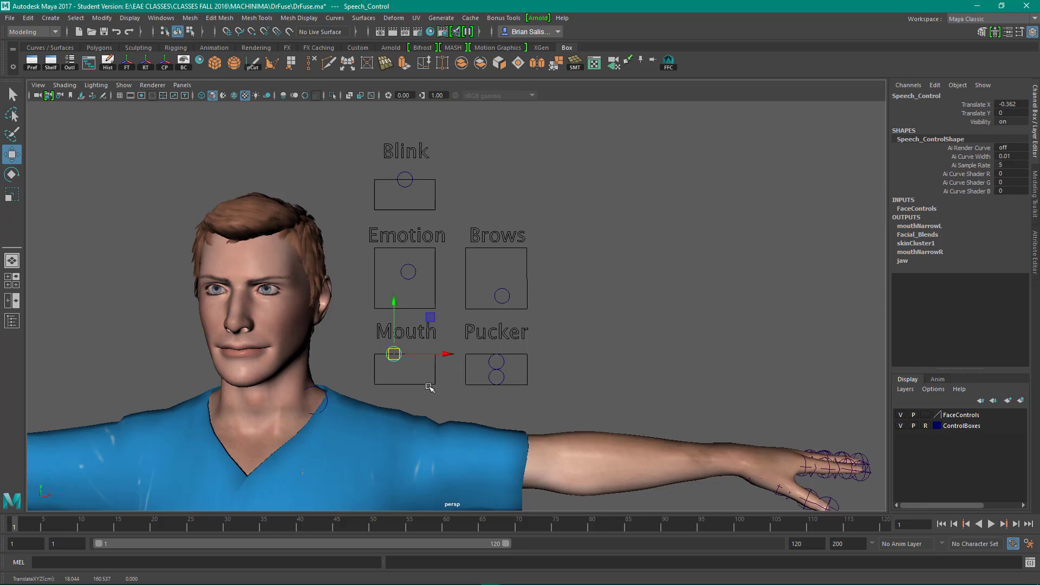
Step: Shift the Mouth sideways, adjust Emotion, and raise the brows toward the box's top-right
drag(398, 356, 455, 302)
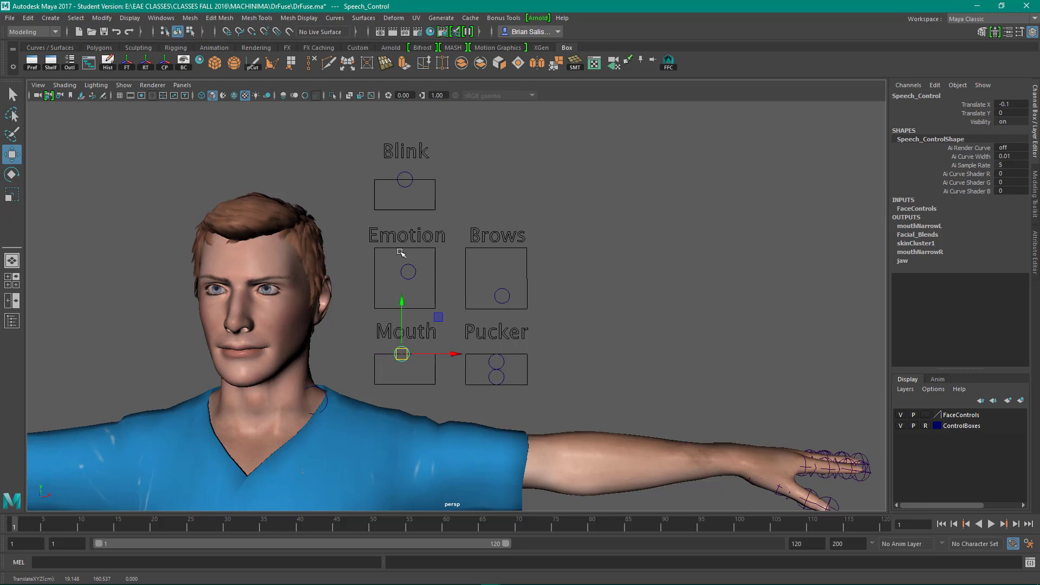
click(408, 271)
drag(408, 272, 412, 294)
click(502, 296)
drag(503, 296, 460, 221)
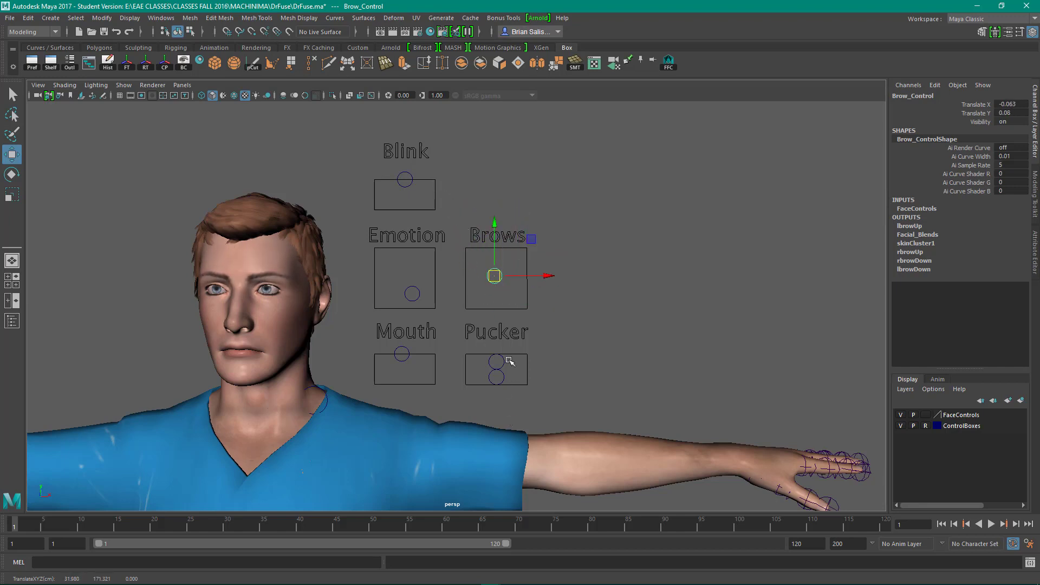
Step: Recentre the Emotion control, test both Pucker lip circles, then select the Body mesh
click(411, 294)
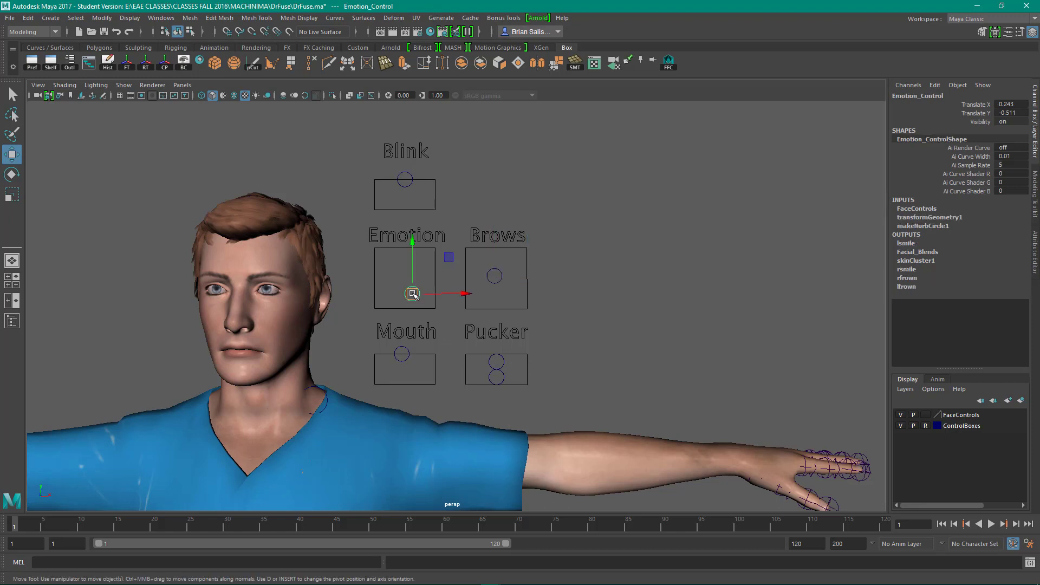
drag(411, 291, 402, 276)
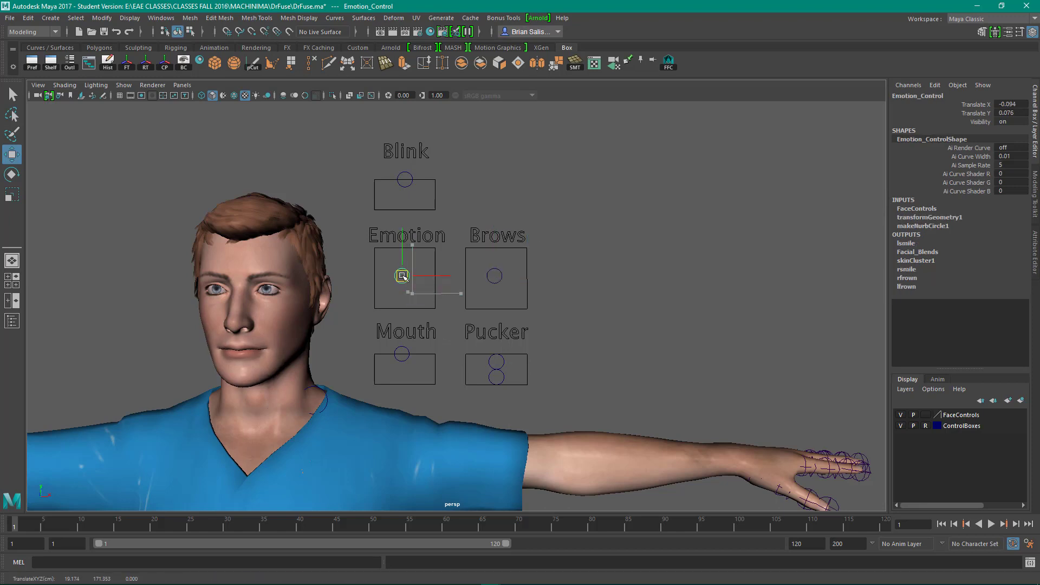
click(495, 368)
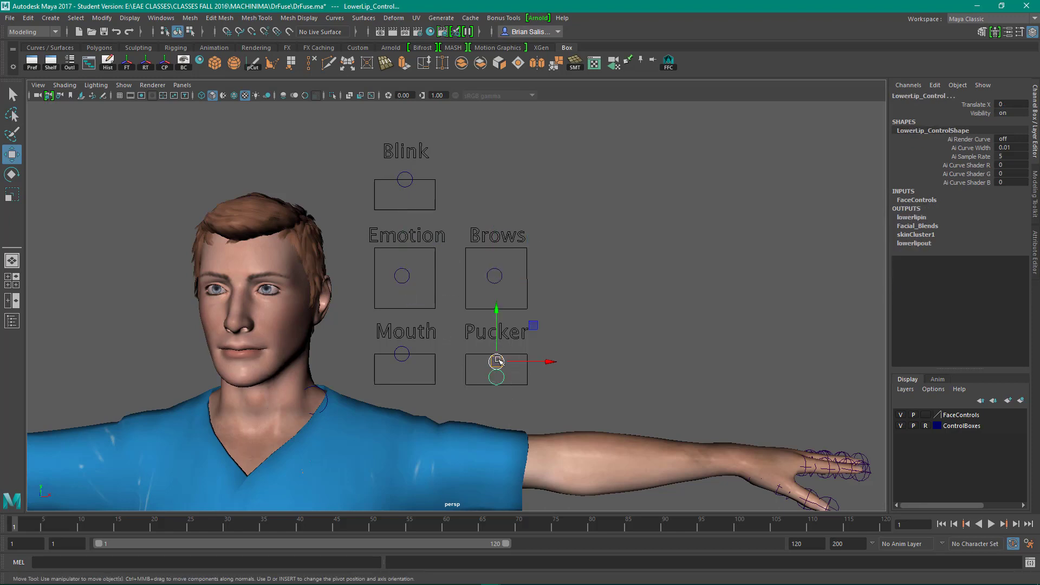
mouse_move(497, 360)
mouse_down()
mouse_move(466, 360)
mouse_move(526, 360)
mouse_move(476, 349)
mouse_move(527, 350)
mouse_move(499, 349)
mouse_up()
middle_drag(436, 295, 523, 384)
click(521, 382)
click(495, 377)
drag(496, 379, 450, 360)
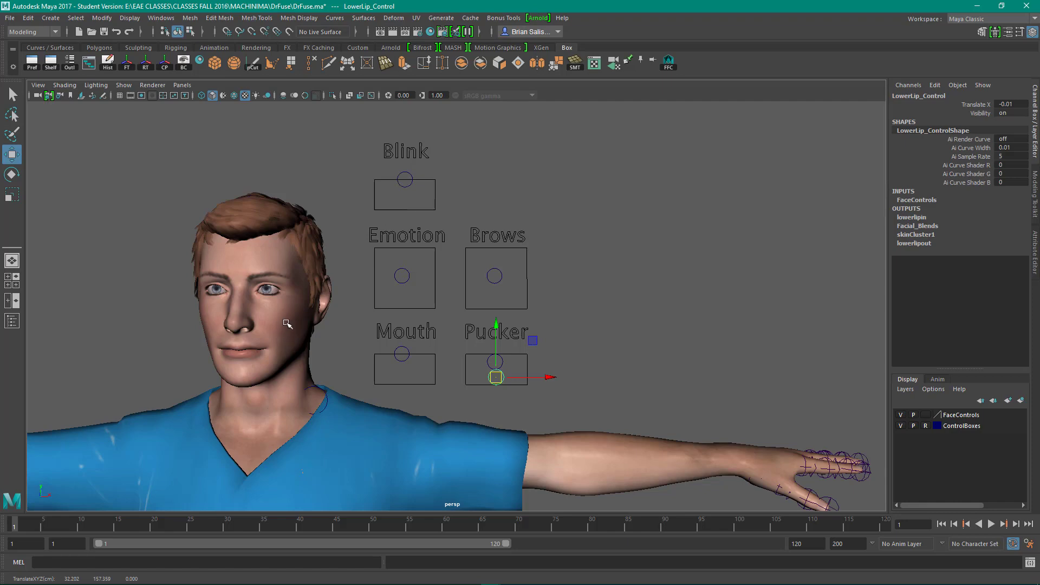
click(201, 315)
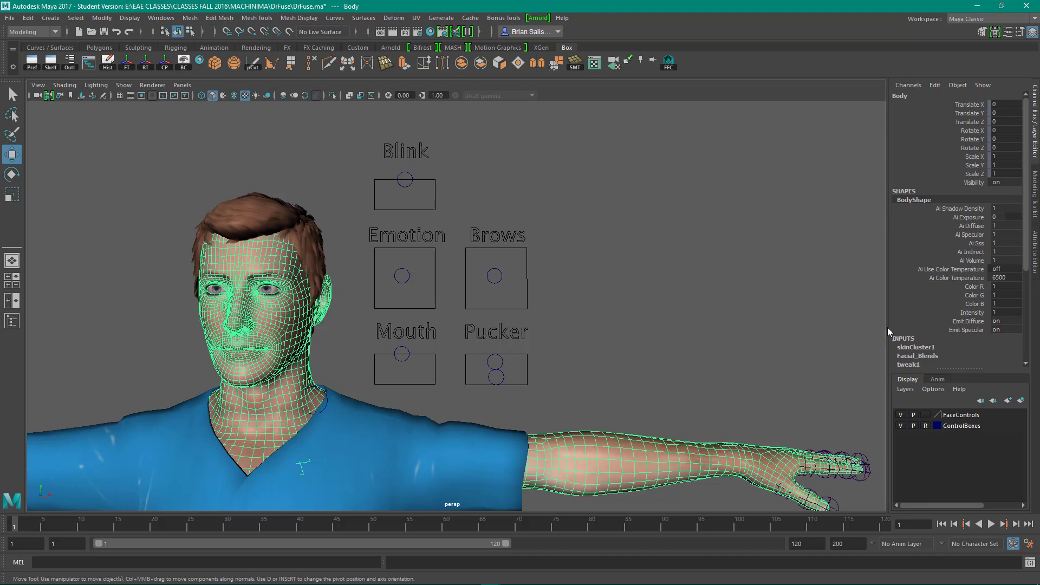
Step: Expand Facial_Blends in the Channel Box and return to the body's channel values
click(924, 356)
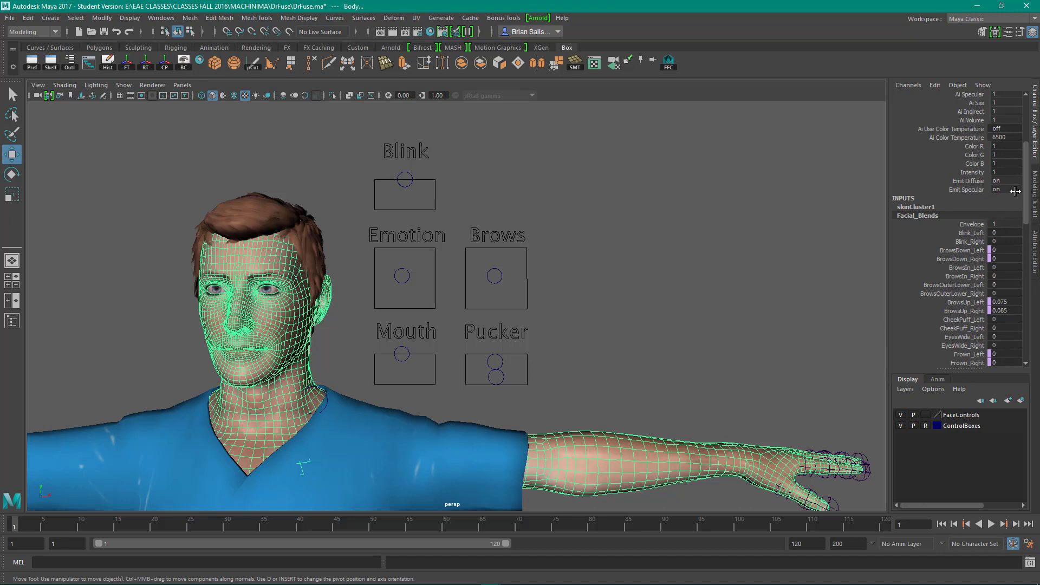
scroll(1030, 213, down, 2)
drag(1029, 213, 1031, 228)
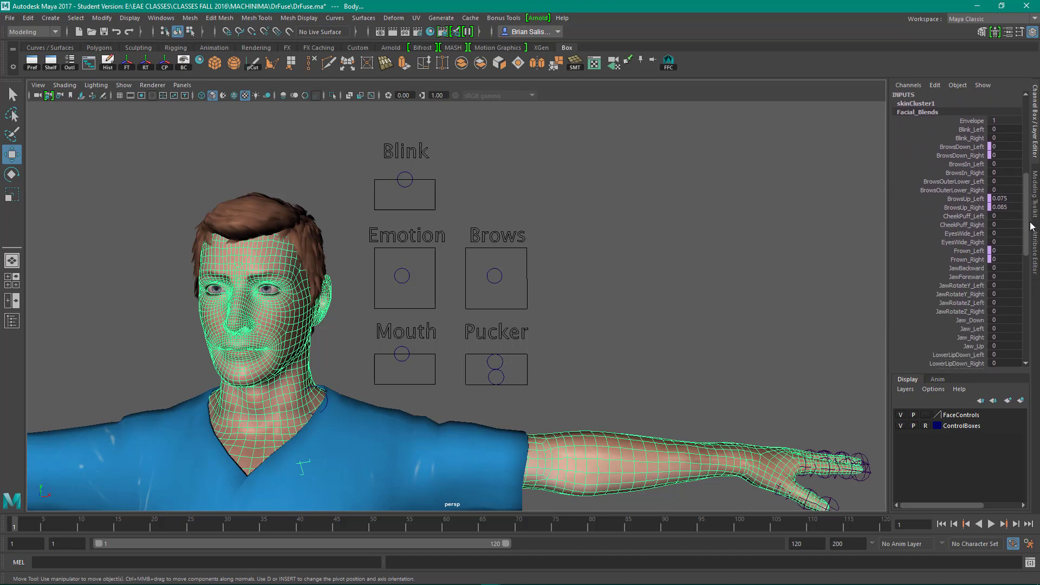
drag(1031, 226, 1031, 234)
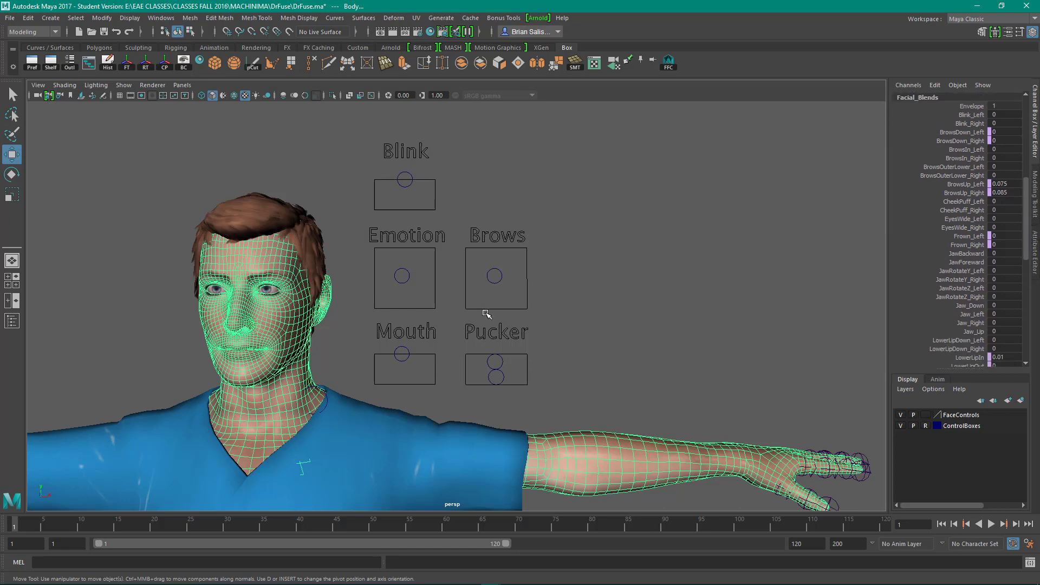
click(1035, 194)
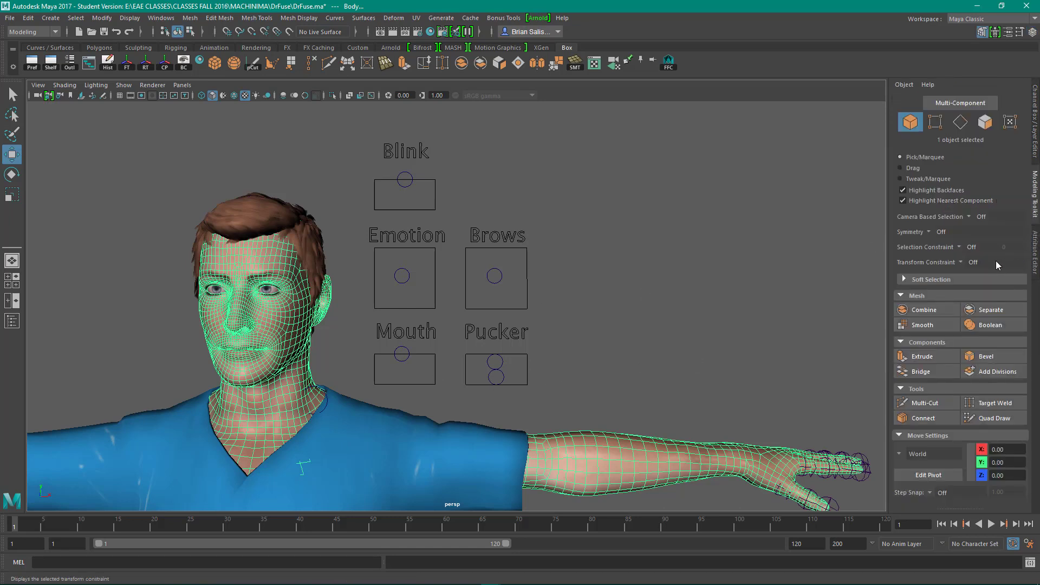
click(1033, 134)
Step: Scroll through the Facial_Blends channel list to review the blend-shape channels
scroll(962, 269, down, 4)
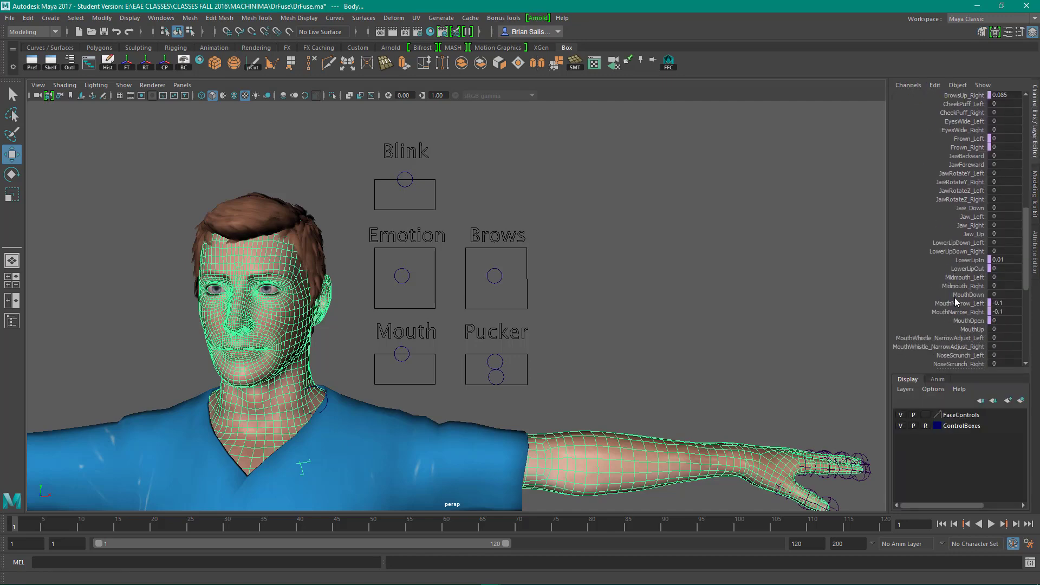
scroll(956, 305, up, 6)
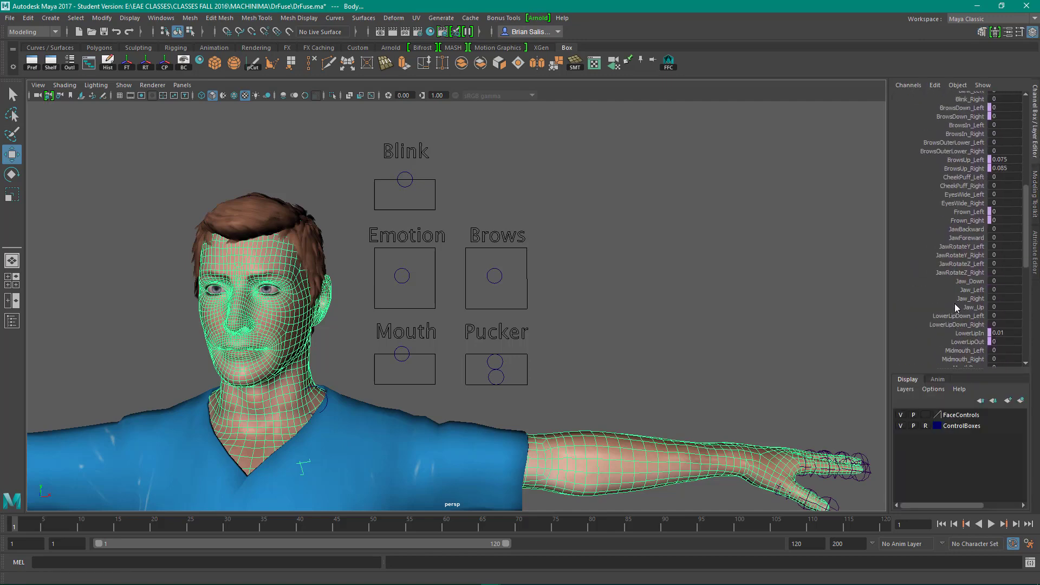
scroll(955, 307, down, 7)
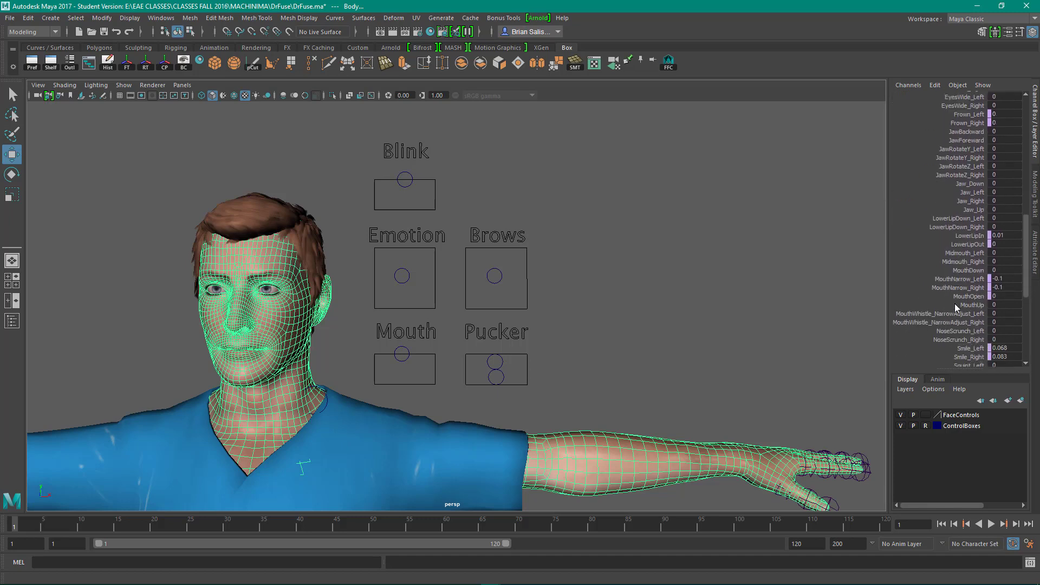
scroll(989, 290, down, 3)
scroll(989, 287, up, 3)
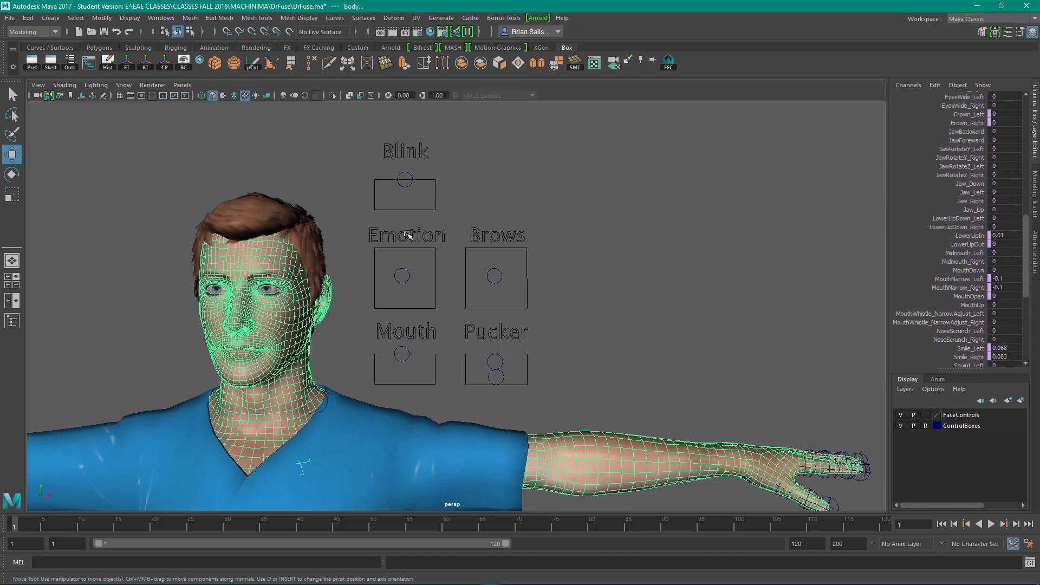
scroll(945, 291, down, 2)
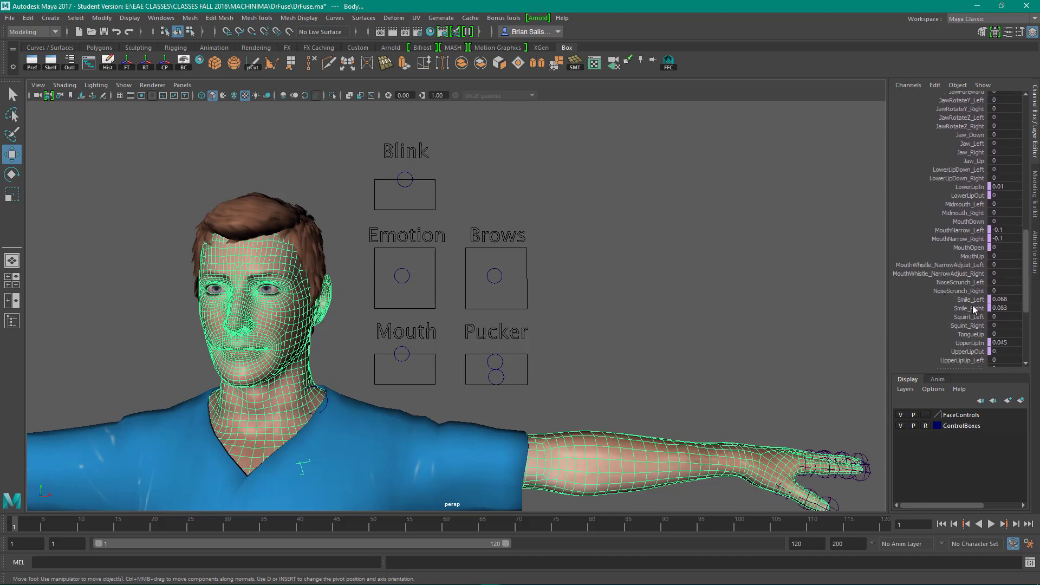
scroll(940, 311, down, 3)
scroll(921, 285, up, 3)
scroll(921, 282, up, 7)
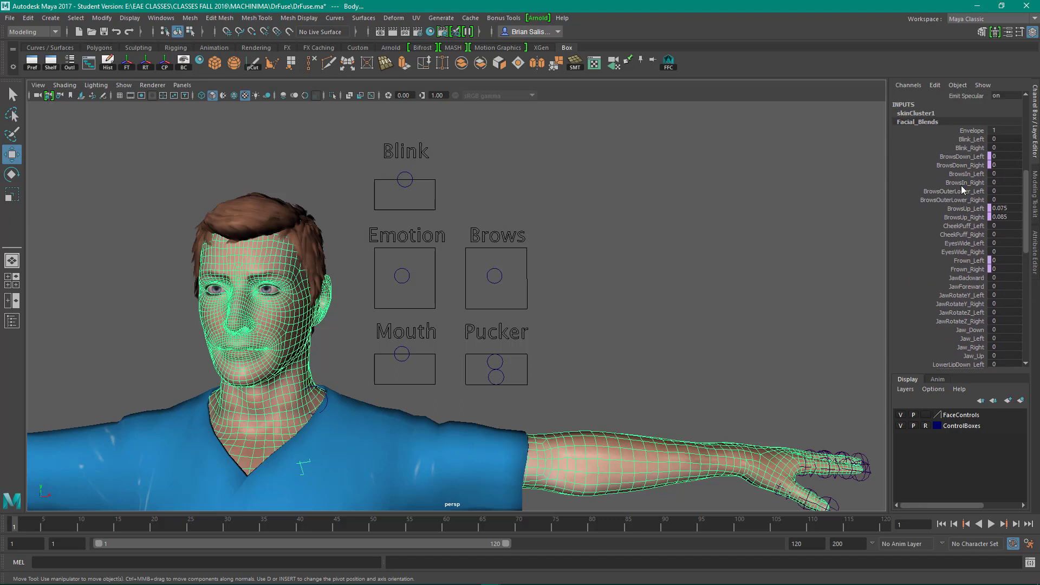
scroll(966, 284, up, 2)
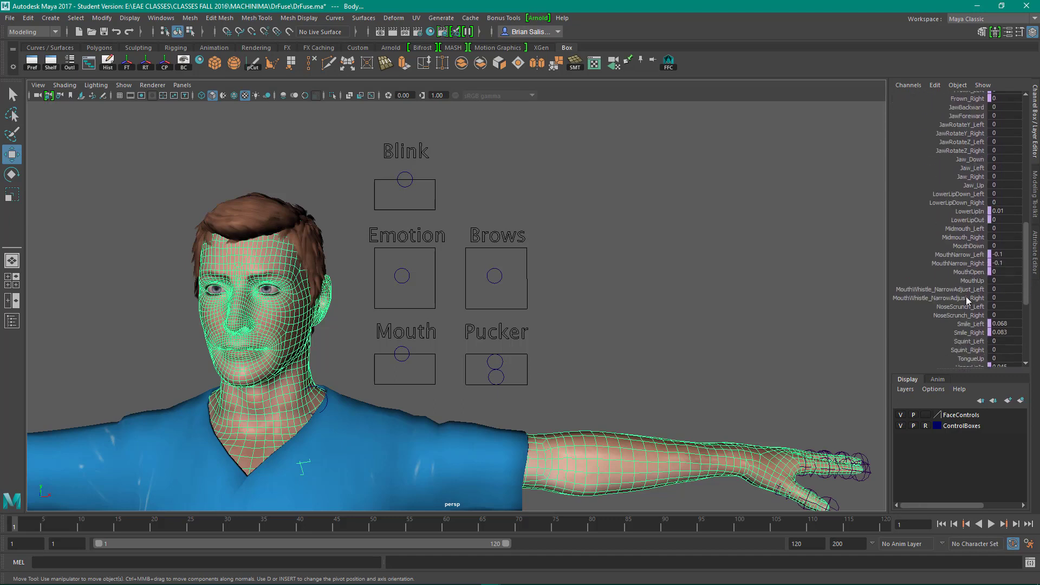
scroll(964, 285, down, 5)
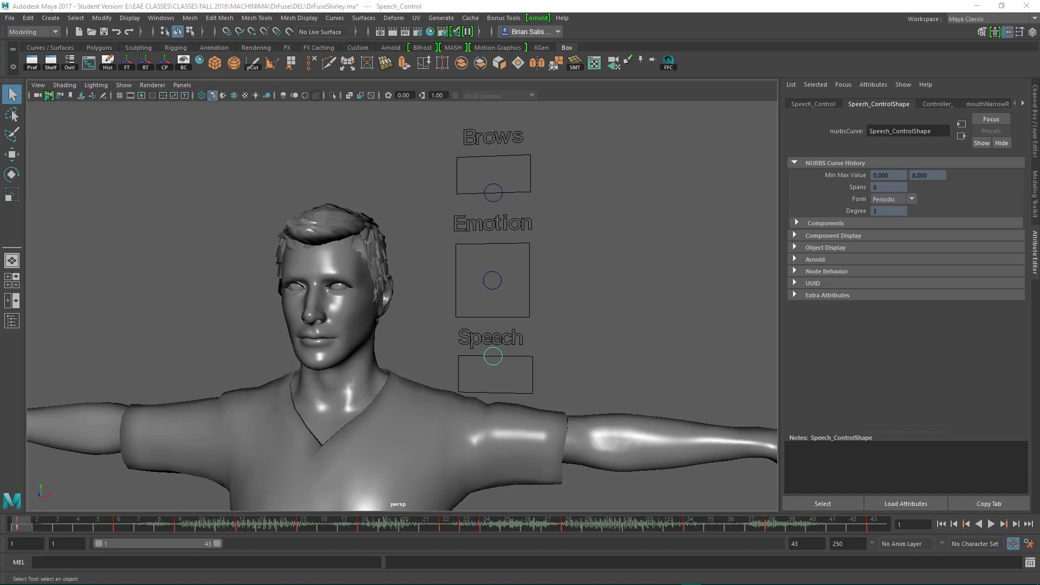
click(9, 18)
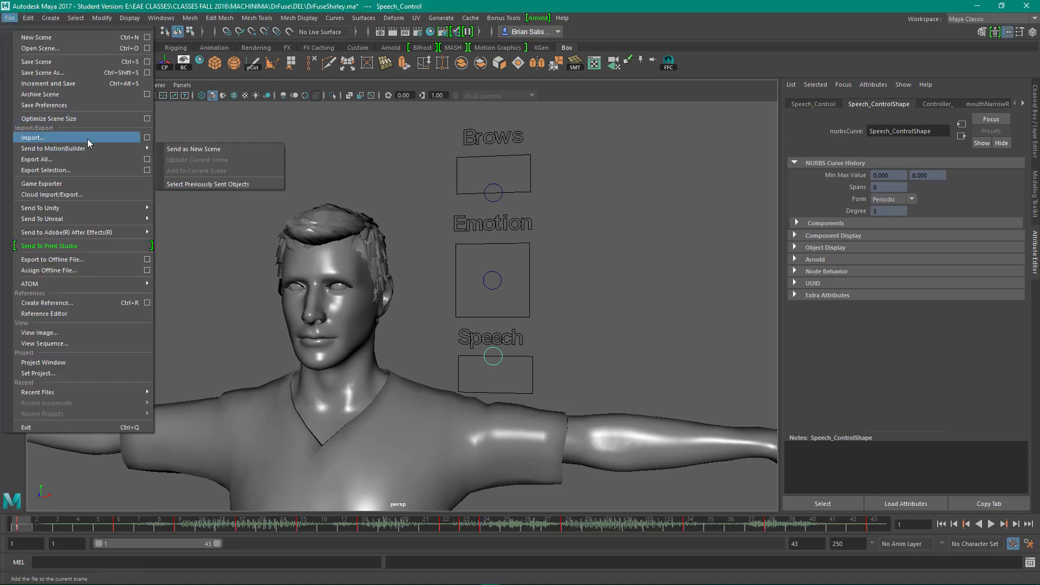
click(147, 138)
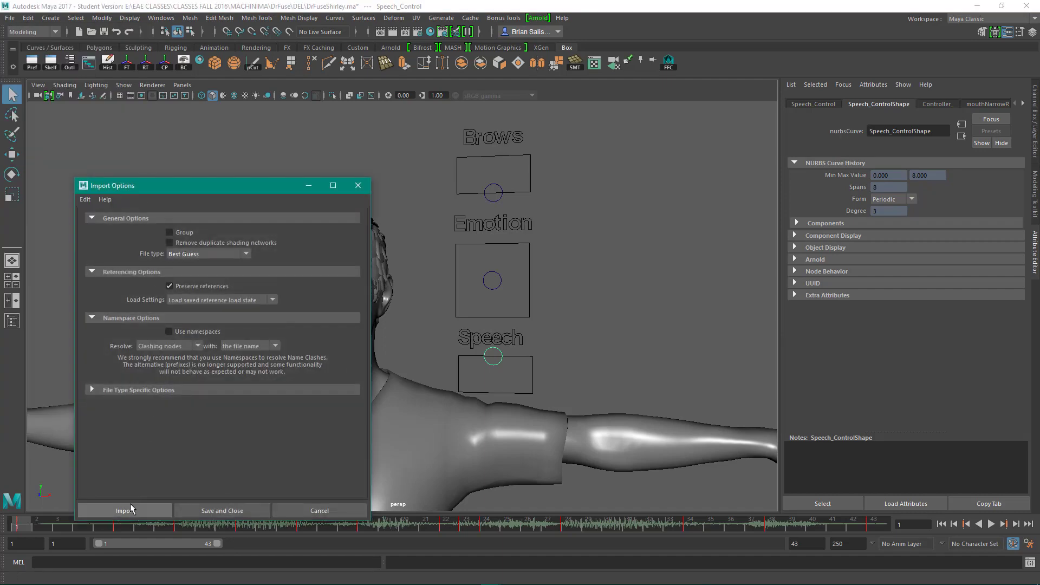
click(128, 505)
click(227, 427)
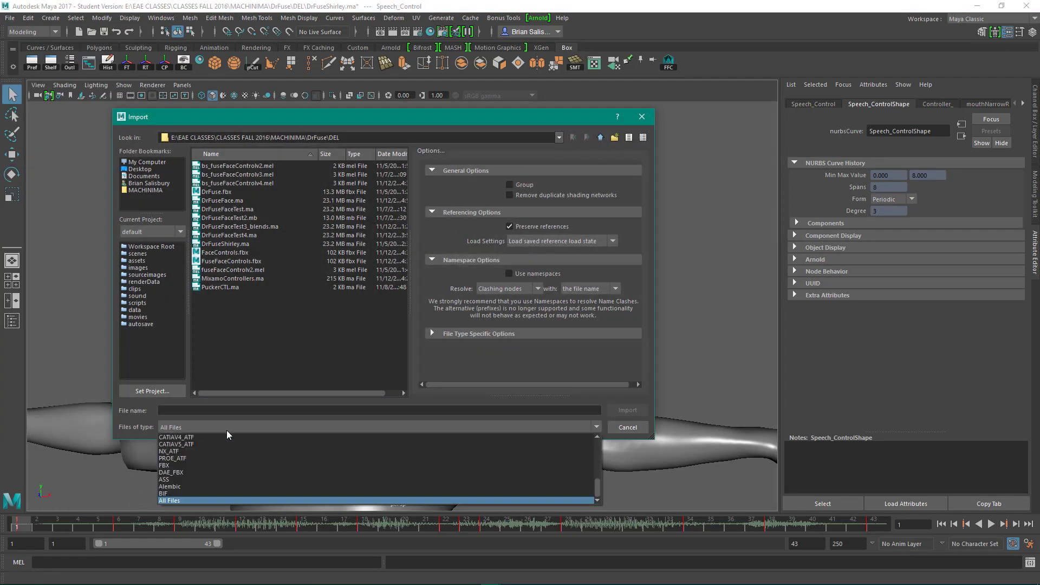
scroll(226, 463, up, 6)
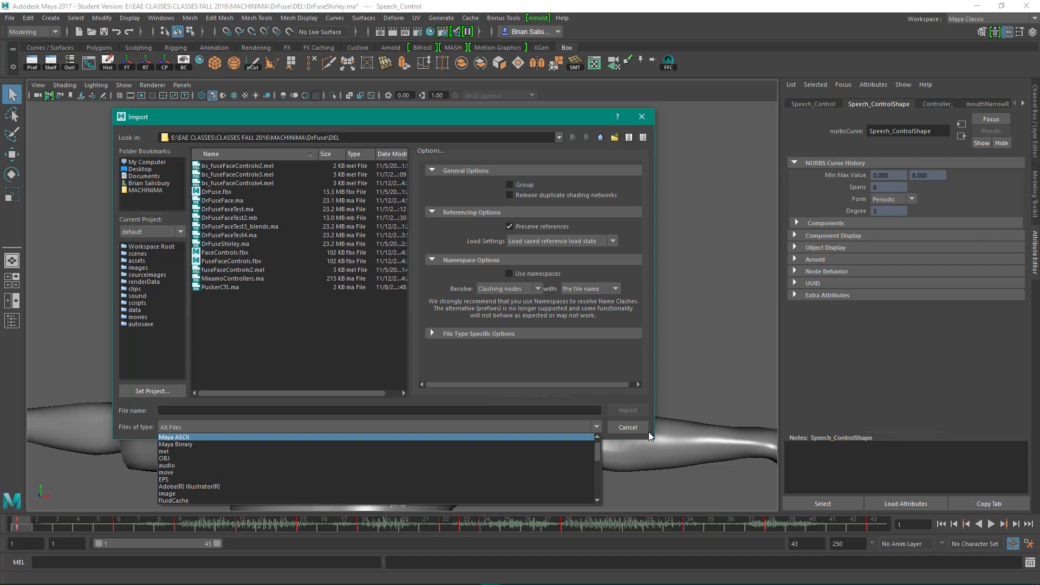
click(647, 431)
click(643, 431)
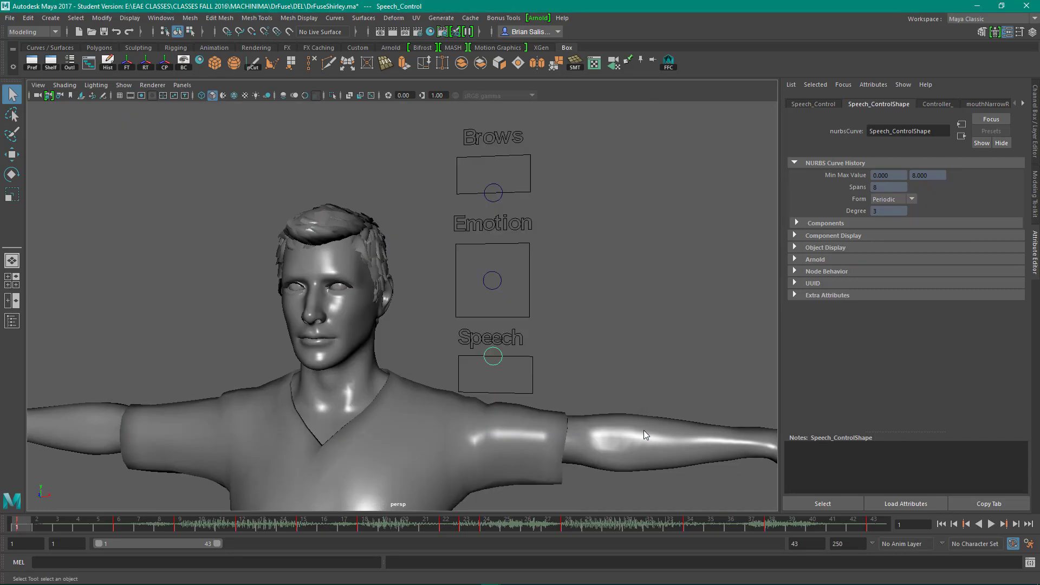
Step: Assign the shirley clip as the Time Slider's sound so its waveform shows along frames 1–43
right_click(312, 525)
mouse_move(347, 512)
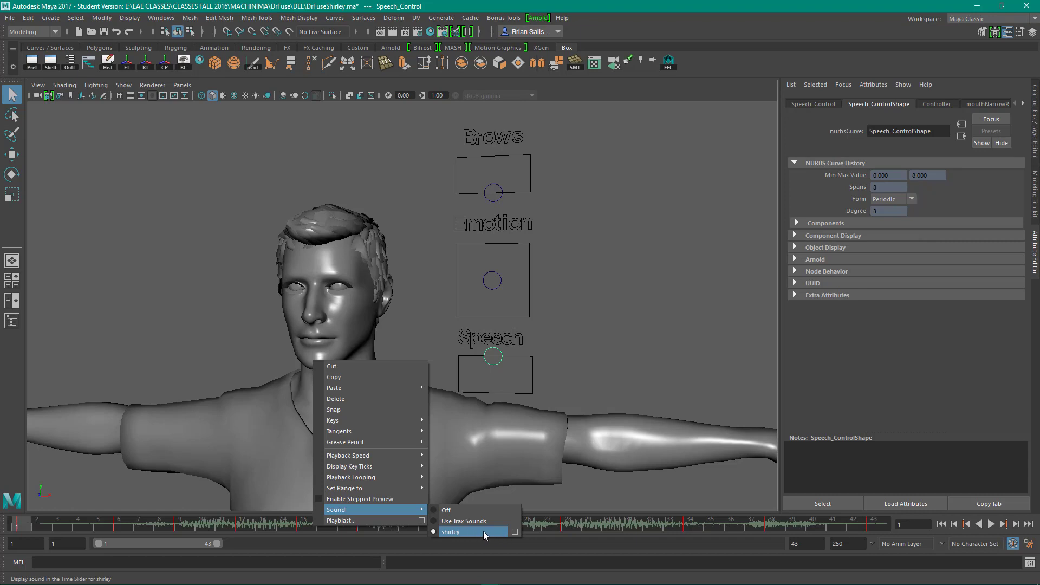
click(583, 484)
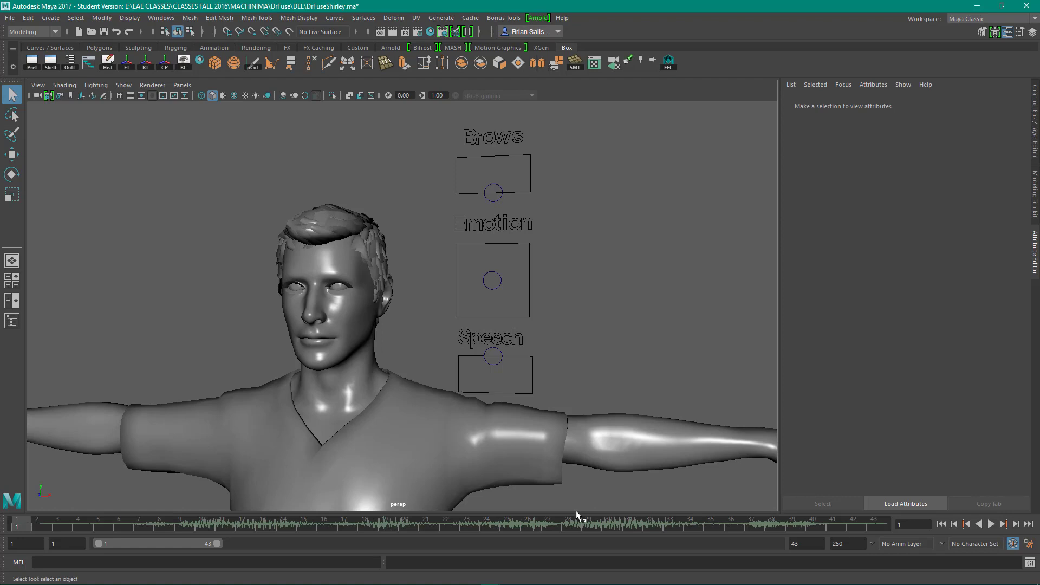
Step: Turn on Auto Key, keep Time Slider playback at Real-time [30 fps], and save the preferences
click(1012, 544)
click(1029, 544)
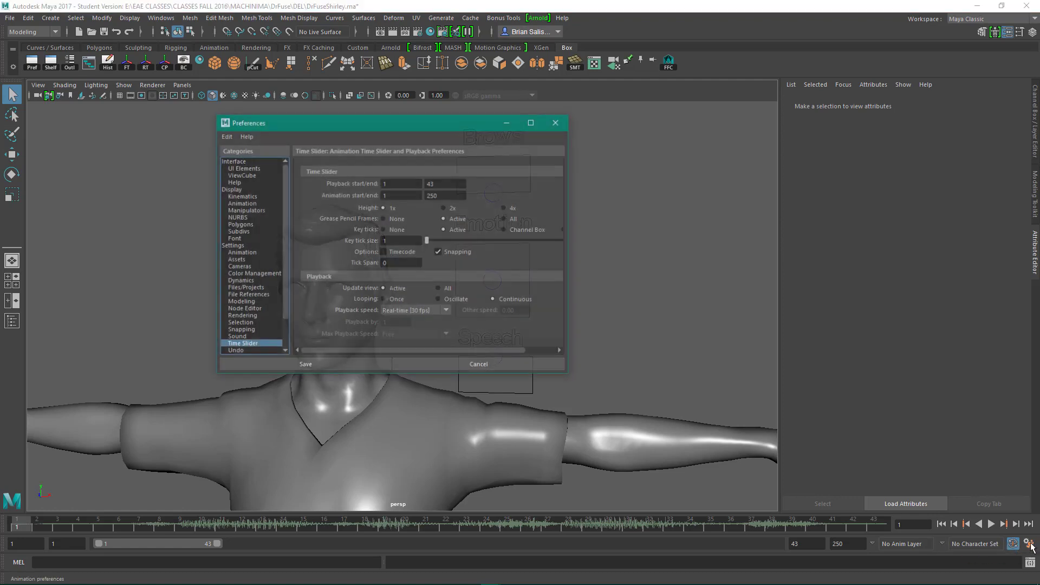
click(232, 246)
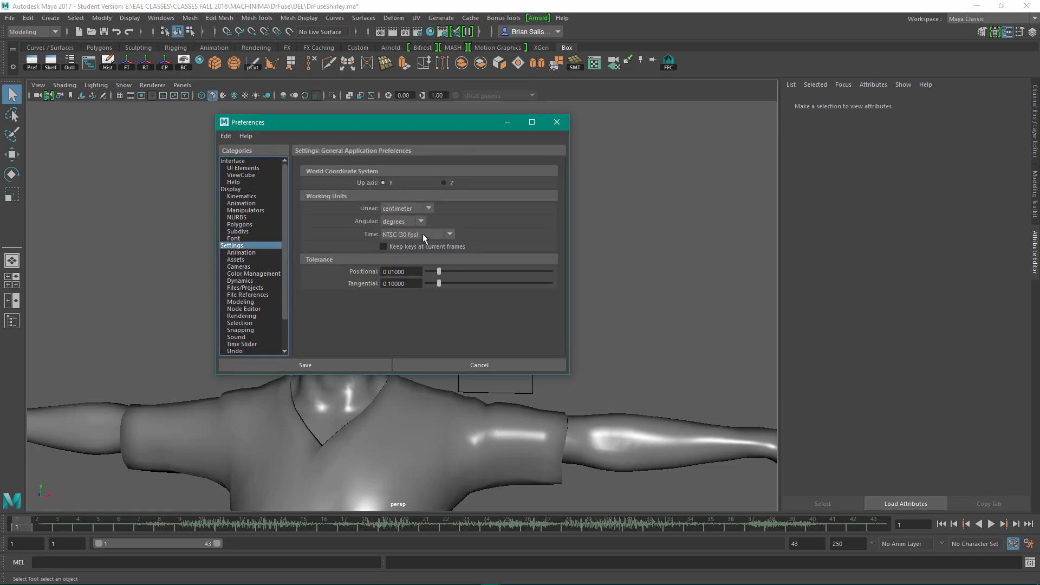
click(248, 253)
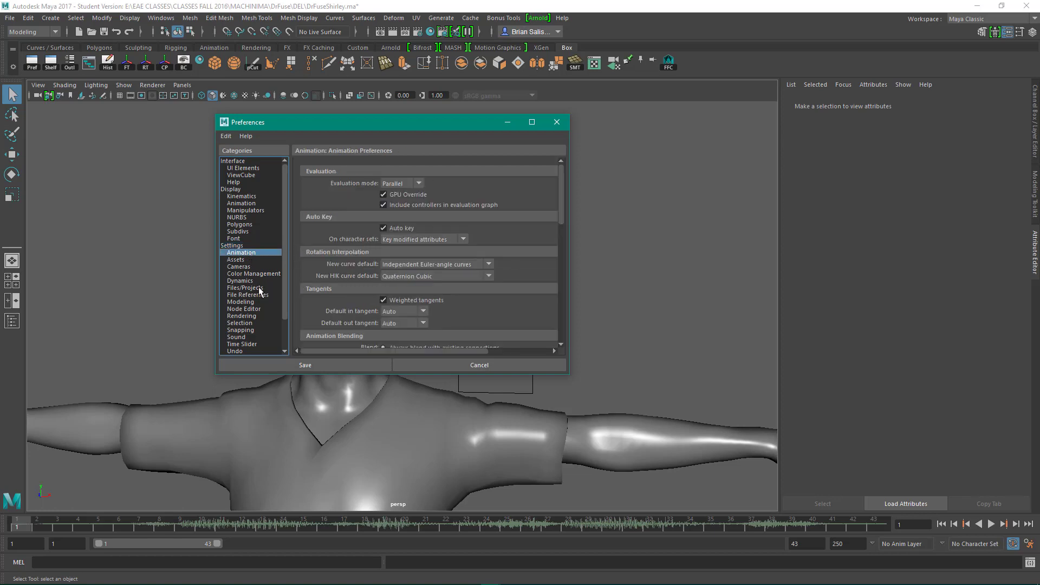
scroll(258, 293, down, 2)
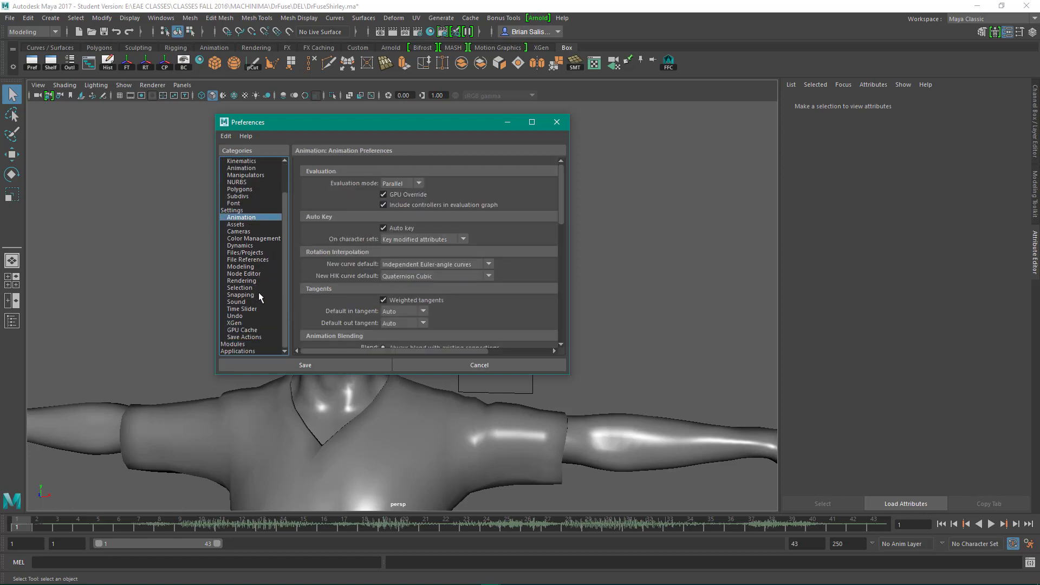
click(253, 310)
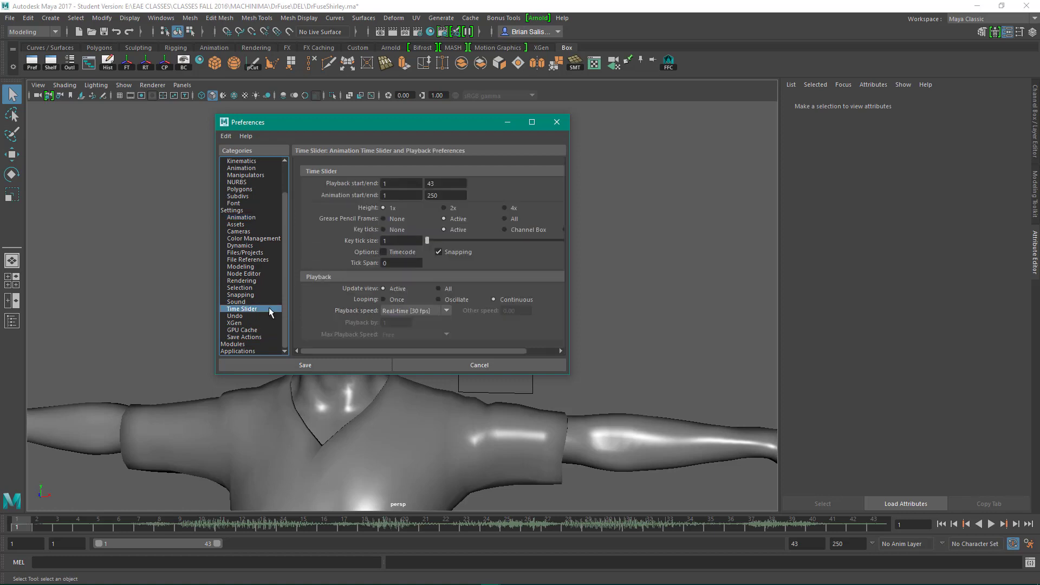
click(405, 310)
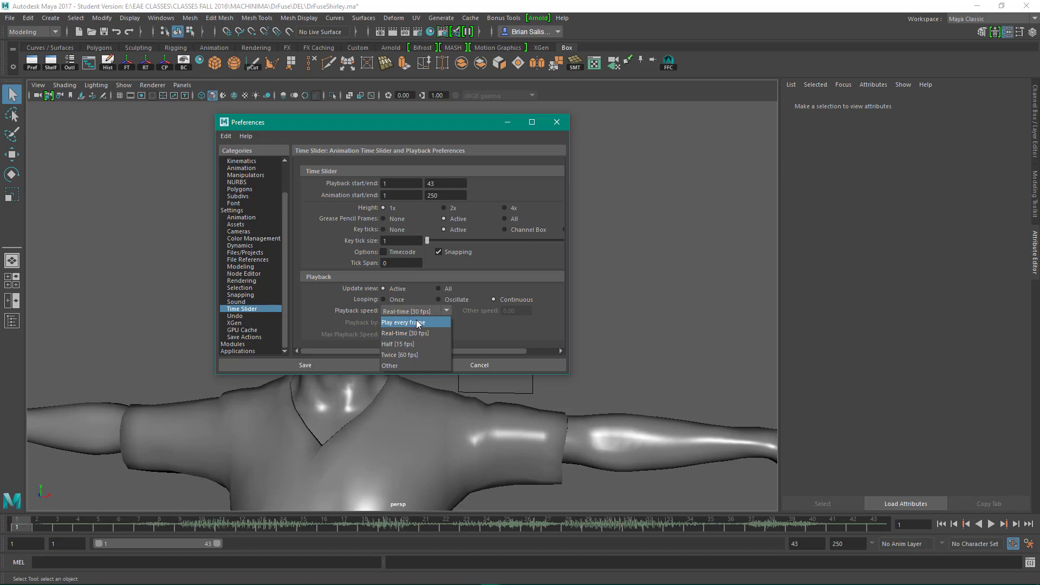
click(417, 331)
click(355, 363)
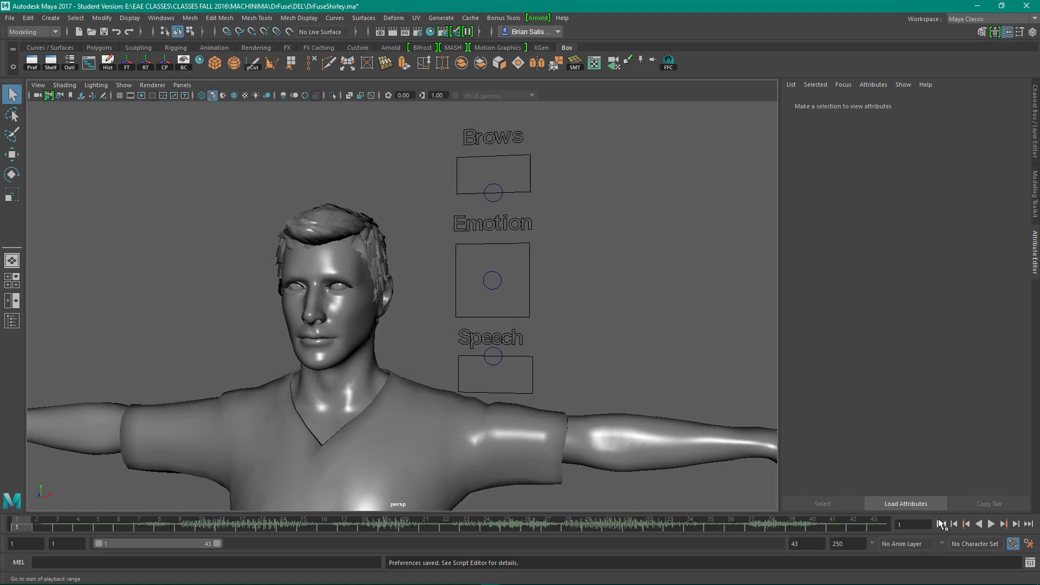
Step: Play the lip-sync with audio, replay it with Alt+V, stop at frame 1, and select the Speech control
click(991, 523)
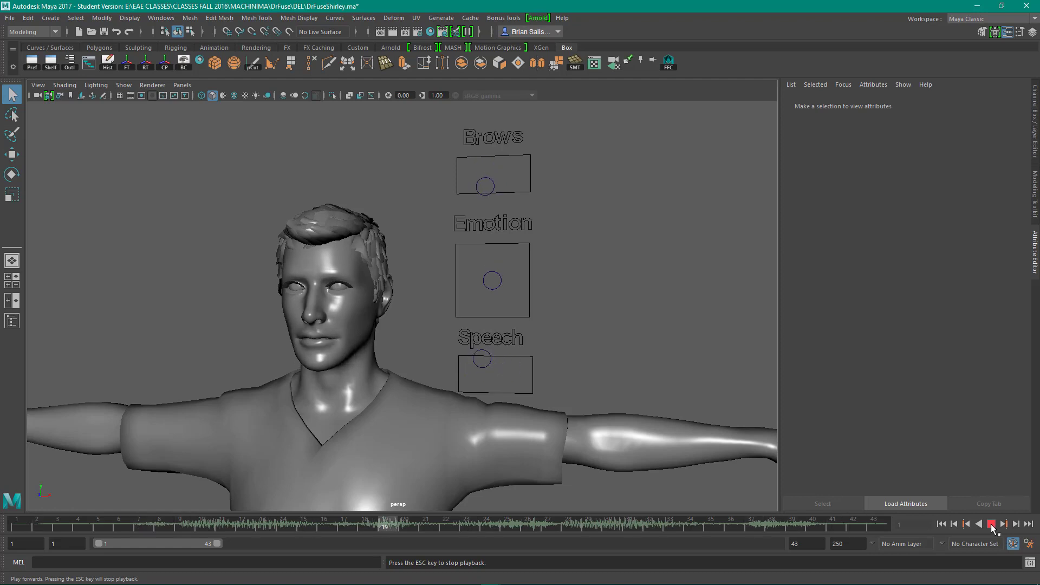
click(991, 523)
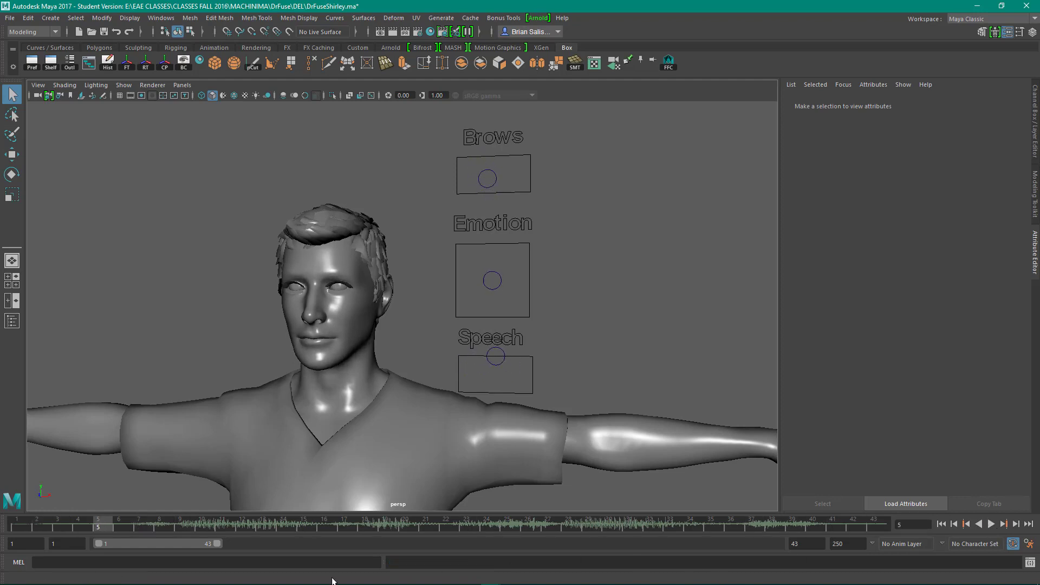
key(alt+v)
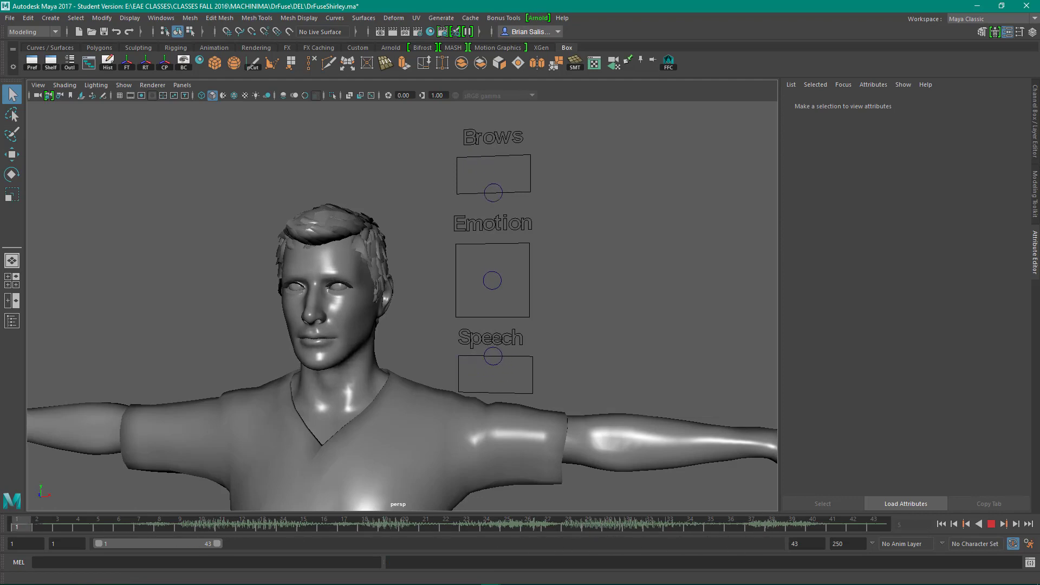
key(Escape)
click(499, 352)
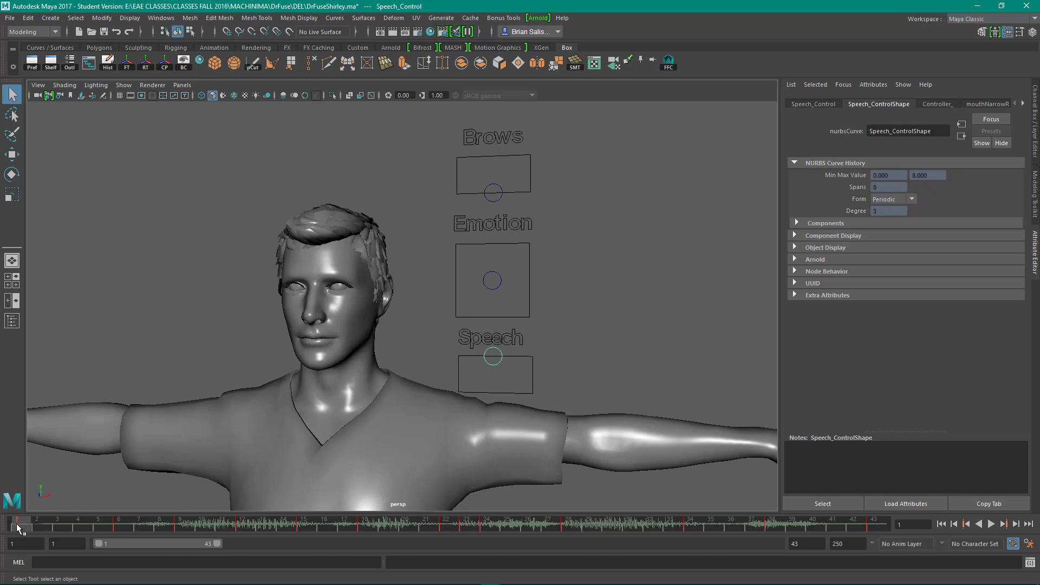
mouse_move(17, 526)
mouse_down()
mouse_move(183, 526)
mouse_move(17, 522)
mouse_up()
drag(17, 522, 250, 525)
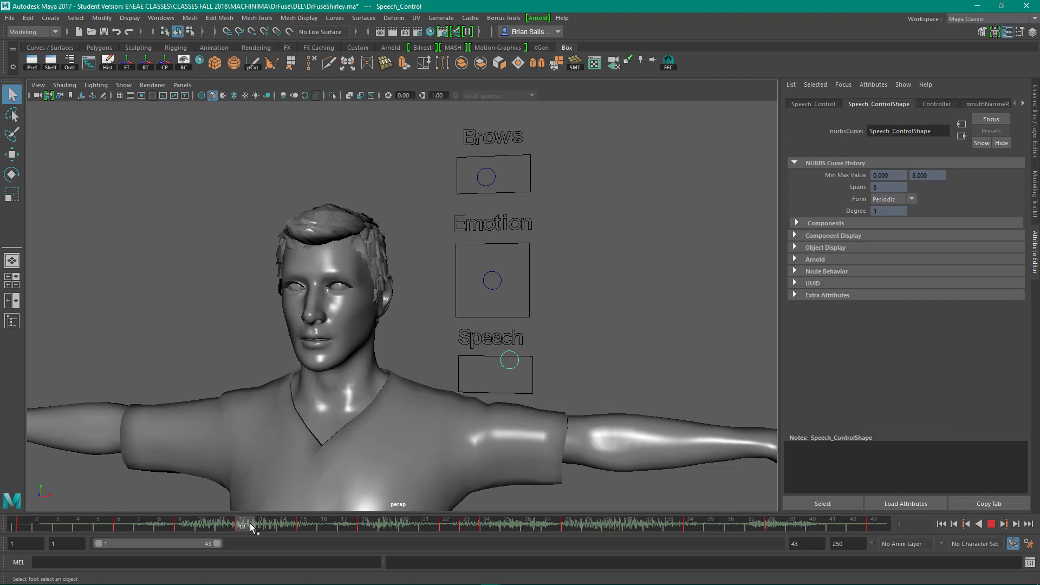
drag(250, 523, 363, 528)
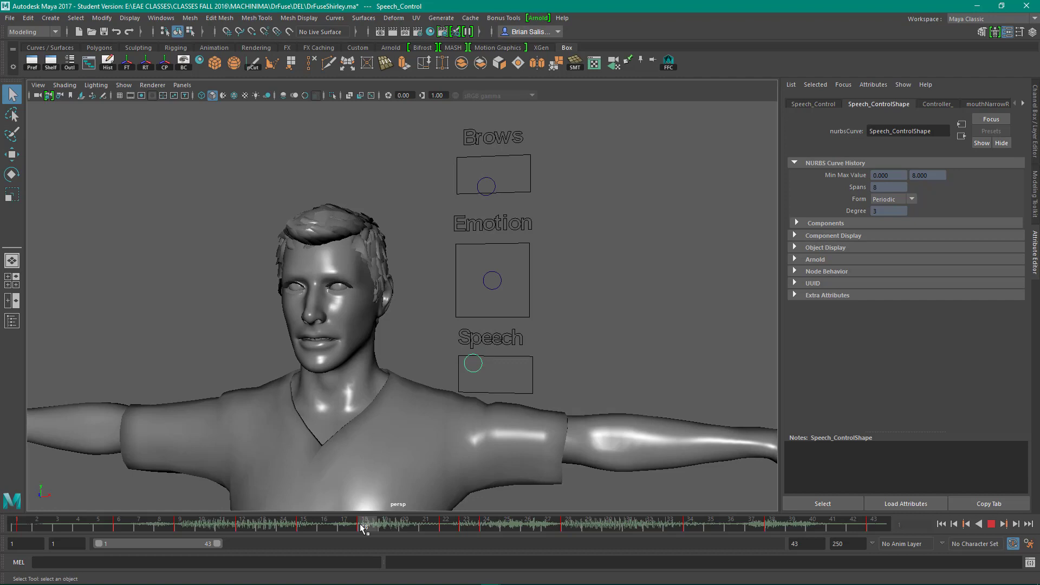
drag(361, 524, 16, 528)
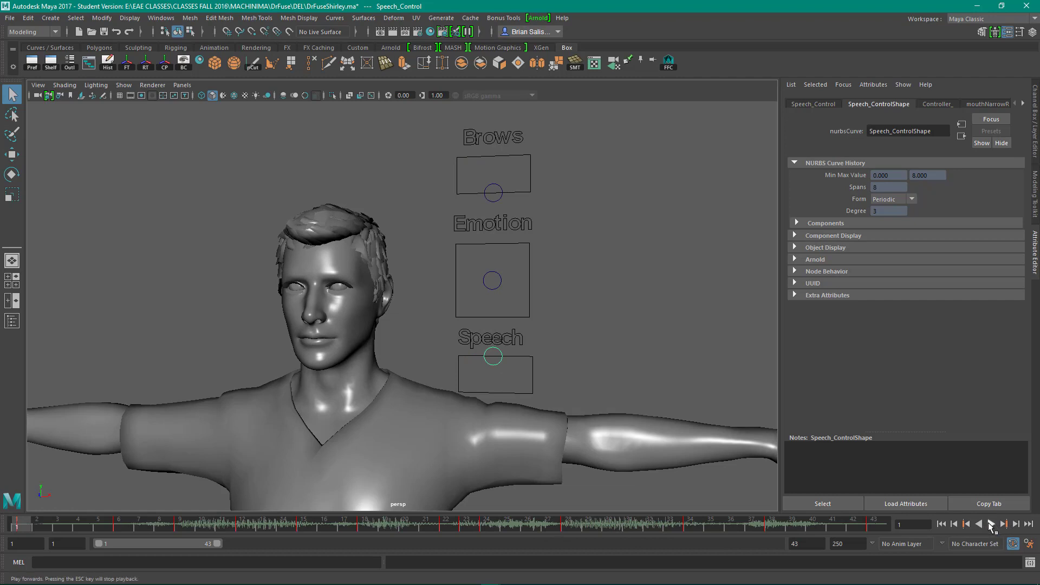
click(991, 524)
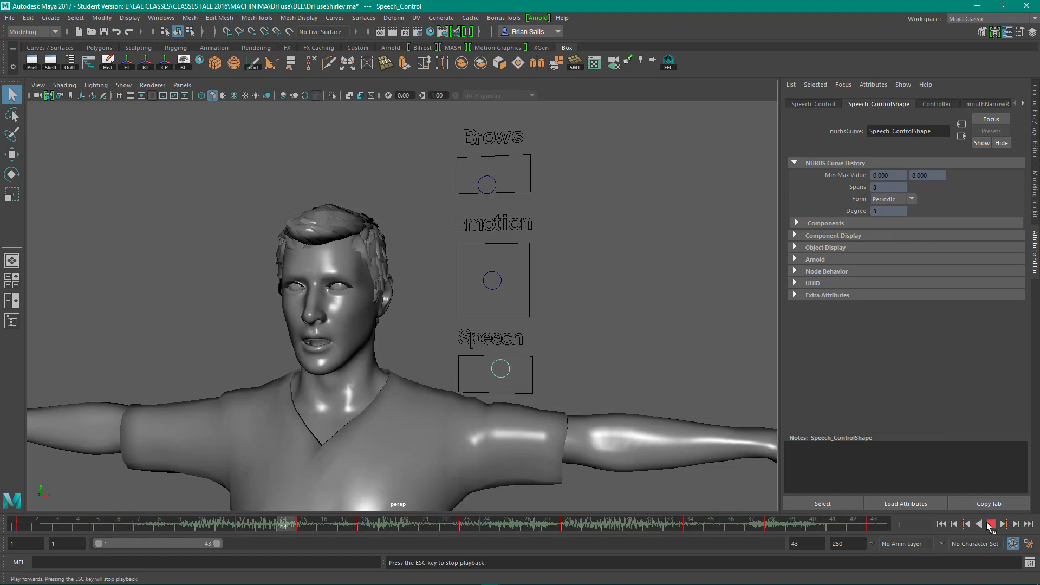
click(990, 524)
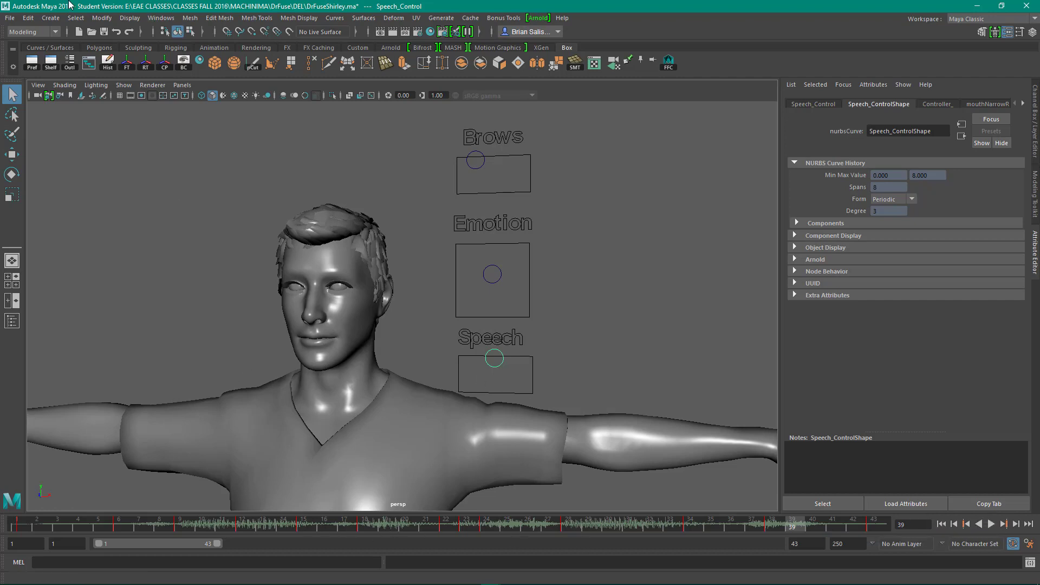
Step: In the Outliner, show non-DAG nodes, select the shirley audio node, and expand its Node Behavior
click(73, 60)
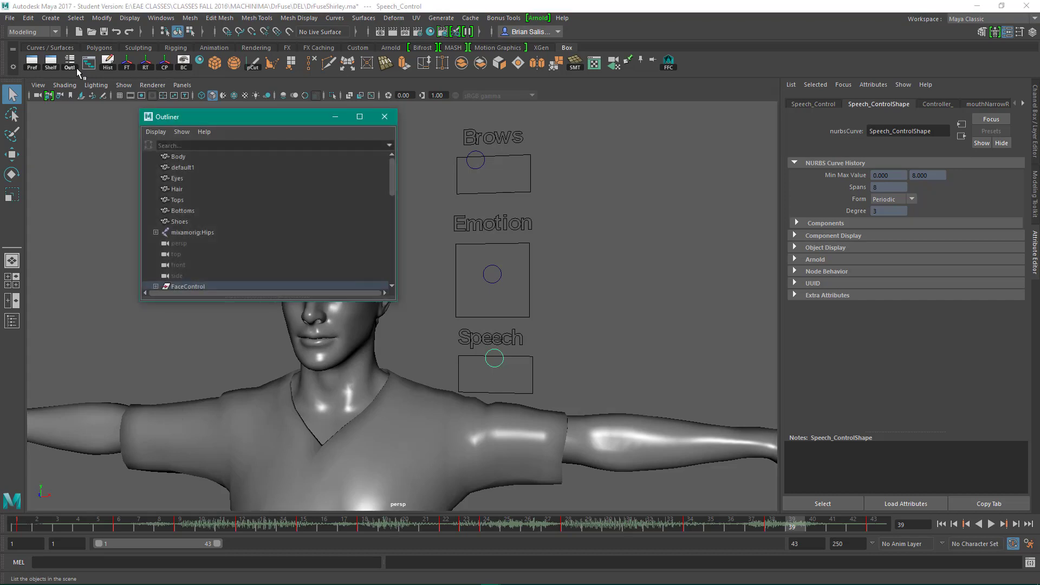
click(148, 133)
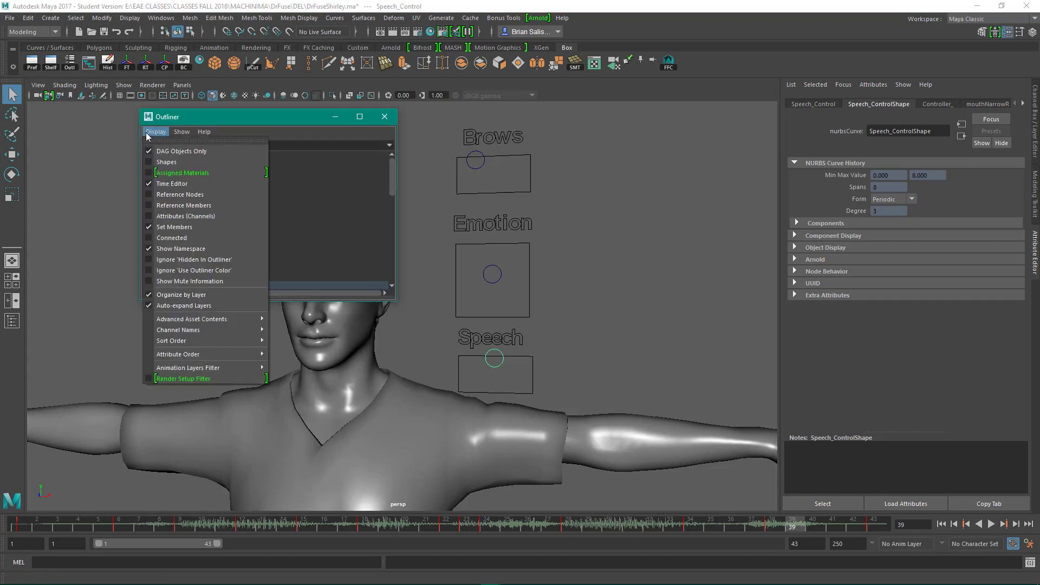
click(176, 151)
scroll(207, 208, down, 3)
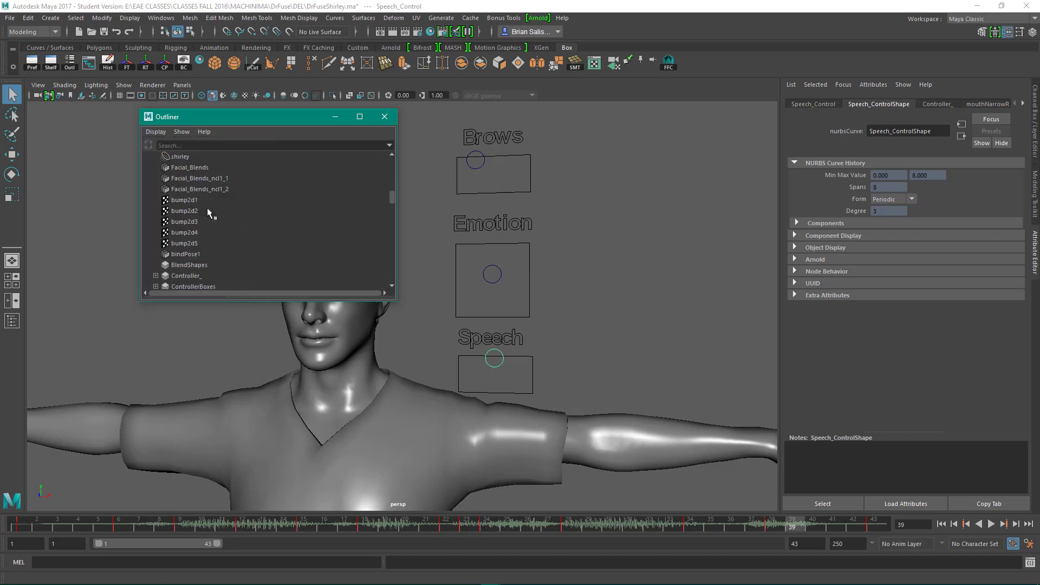
scroll(208, 210, up, 3)
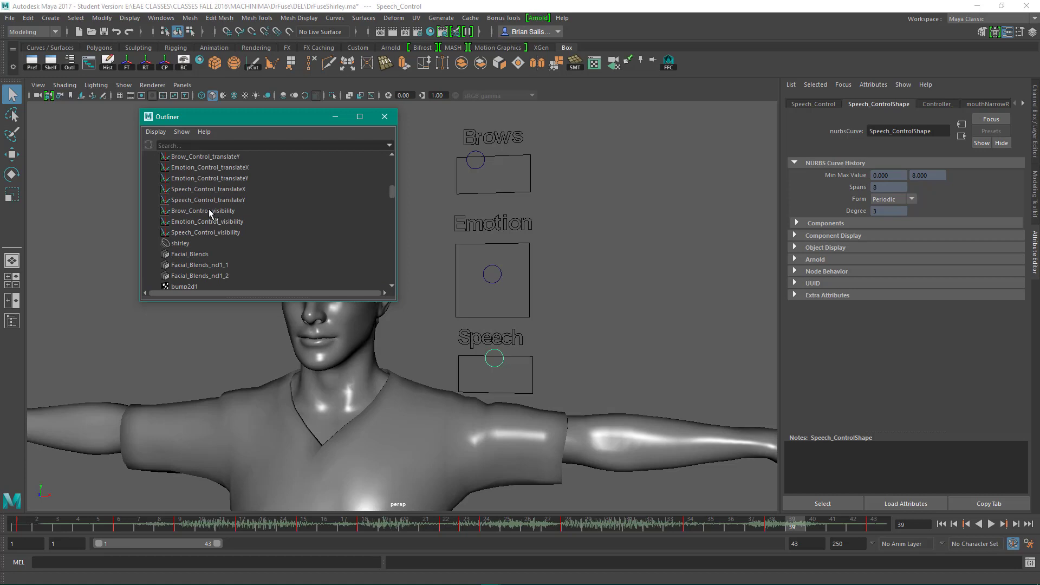
click(183, 245)
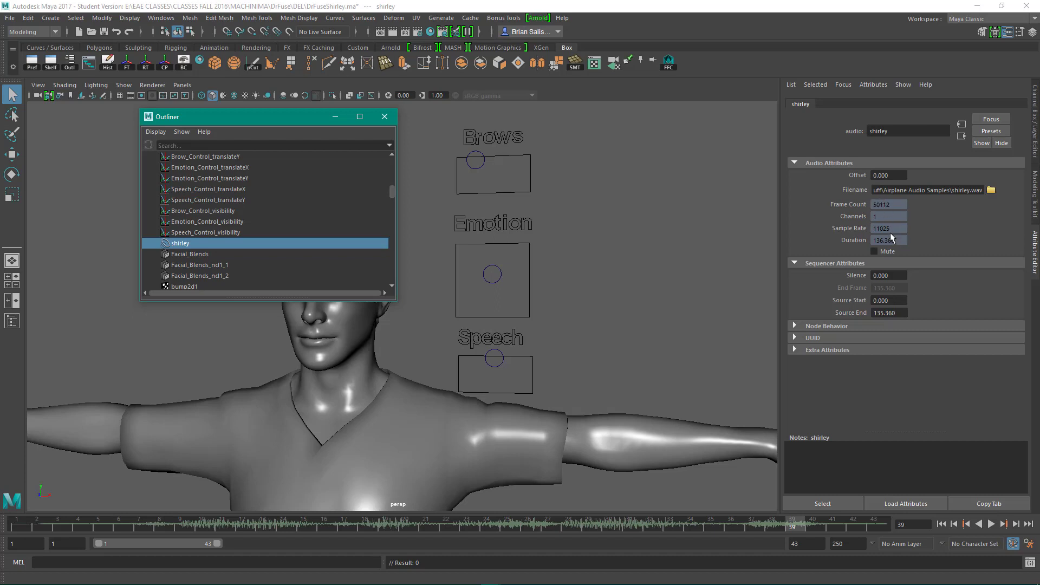
click(899, 325)
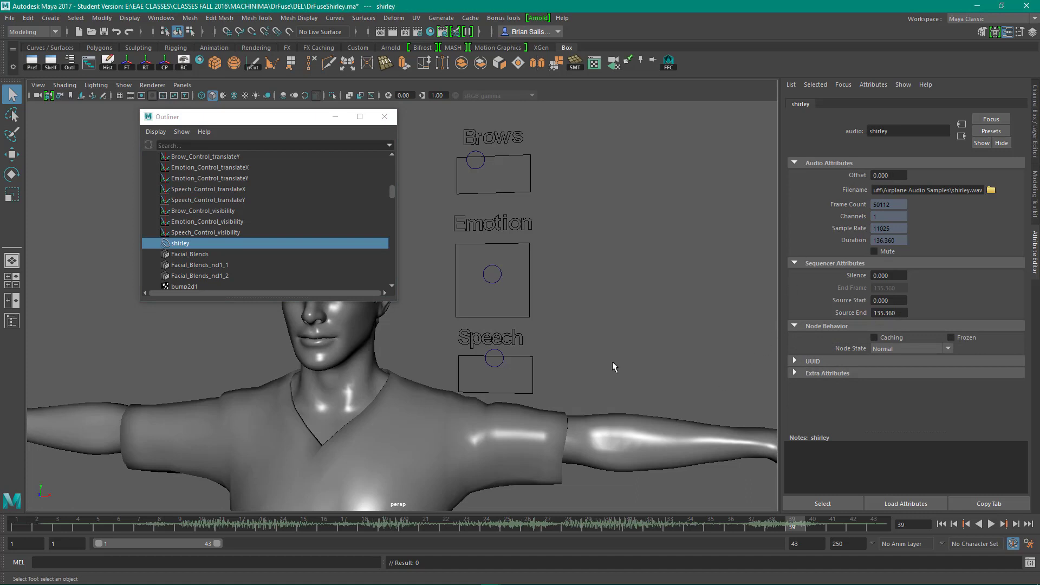
Step: Restore DAG Objects Only, close the Outliner, and play the animation with audio
click(155, 132)
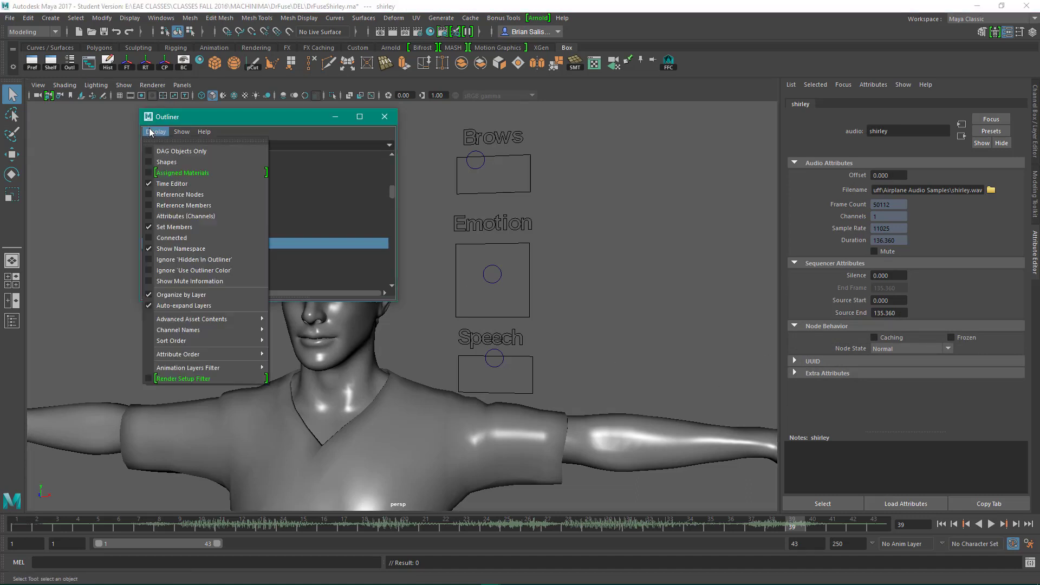
click(187, 160)
scroll(308, 235, up, 3)
click(386, 118)
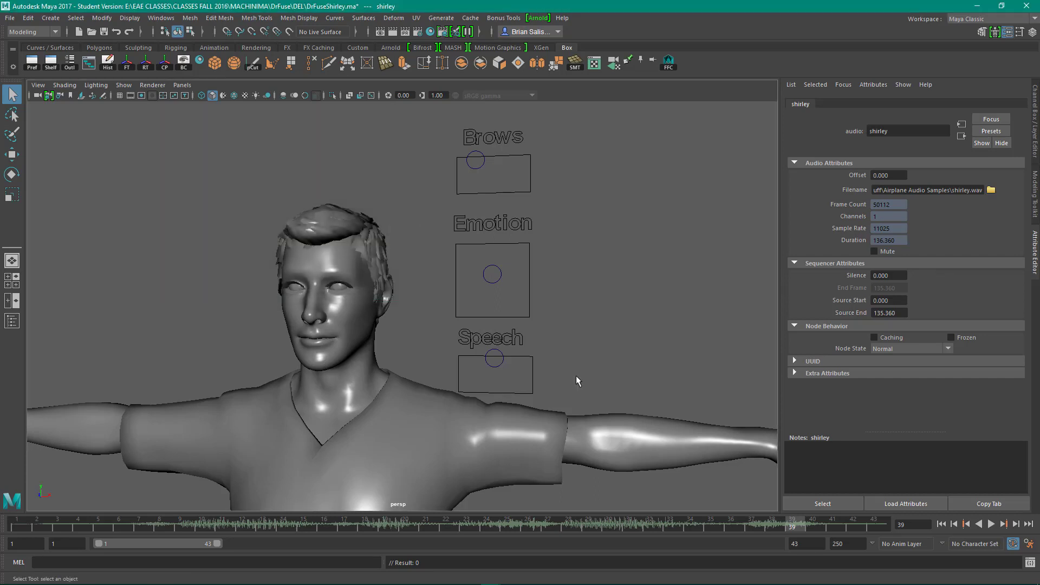
click(991, 524)
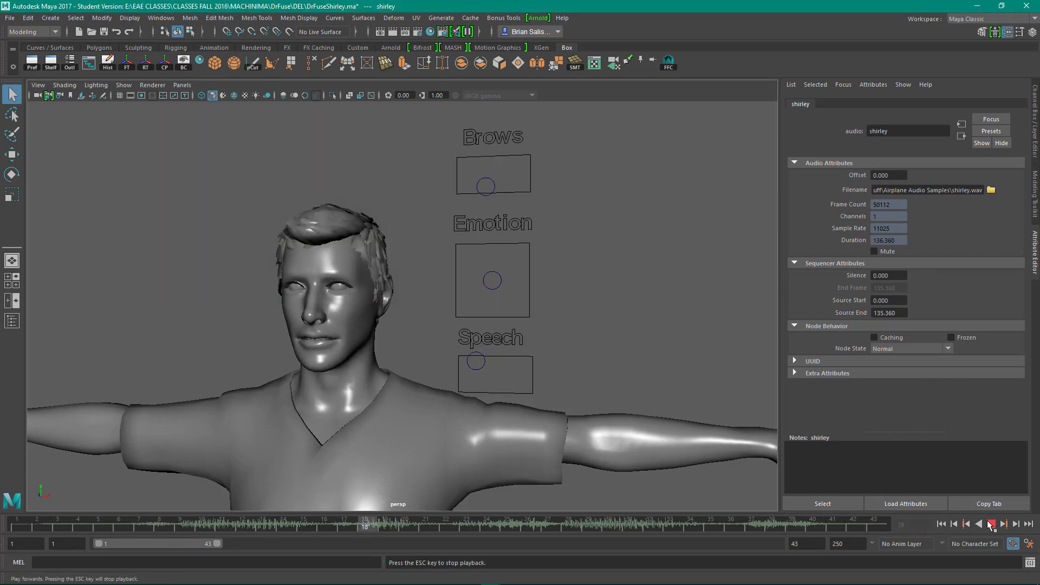